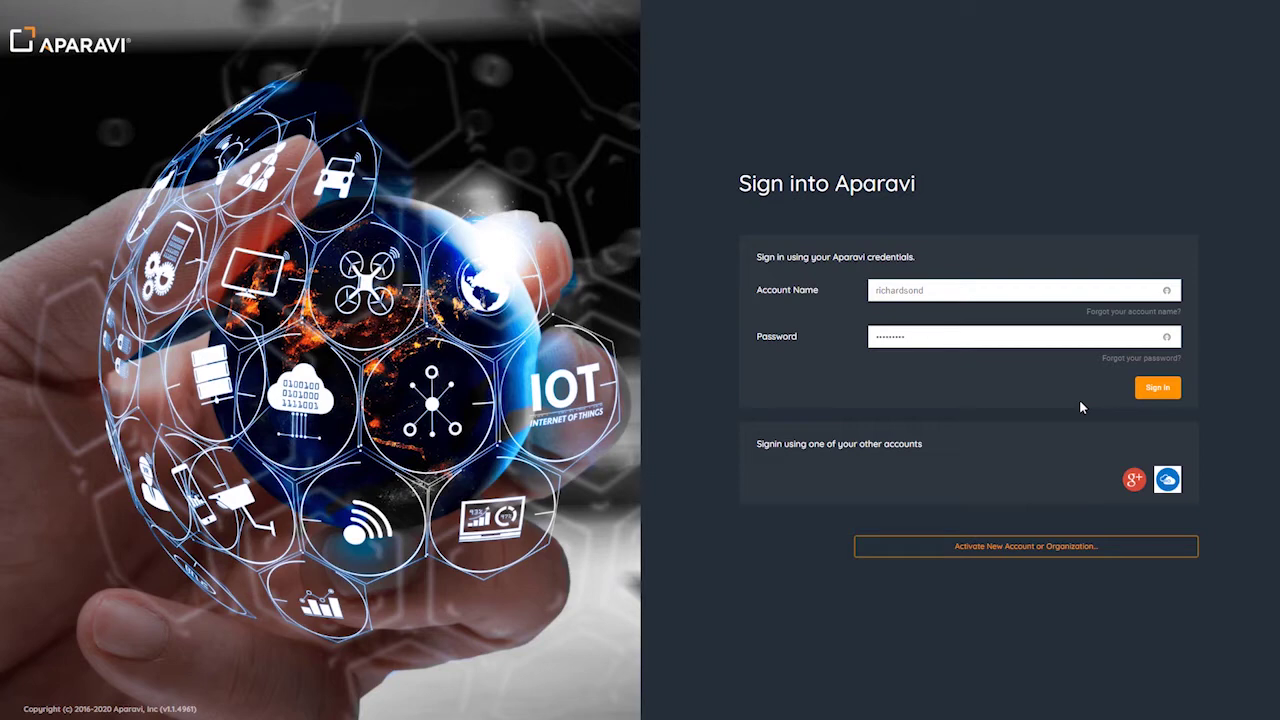
Step: Sign in with the prefilled credentials and move the Files By Classification widget directly beneath Files By Modification Date
left_click(1162, 391)
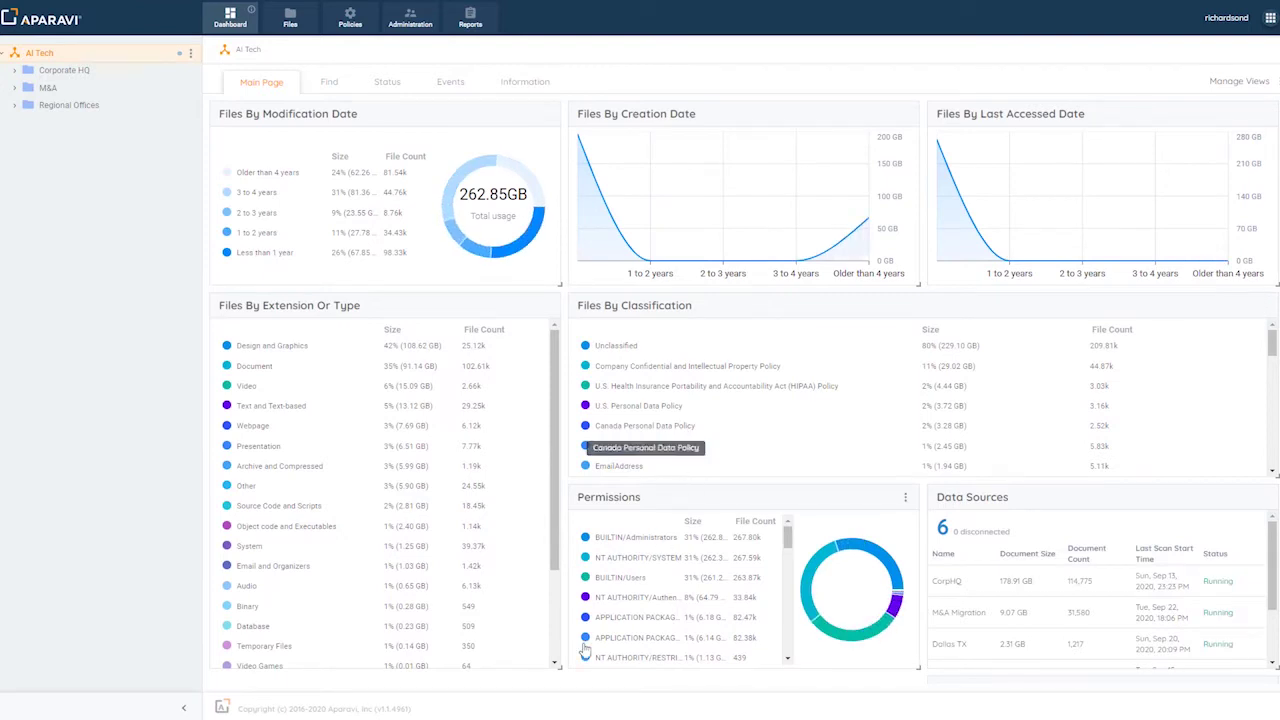
left_click(650, 619)
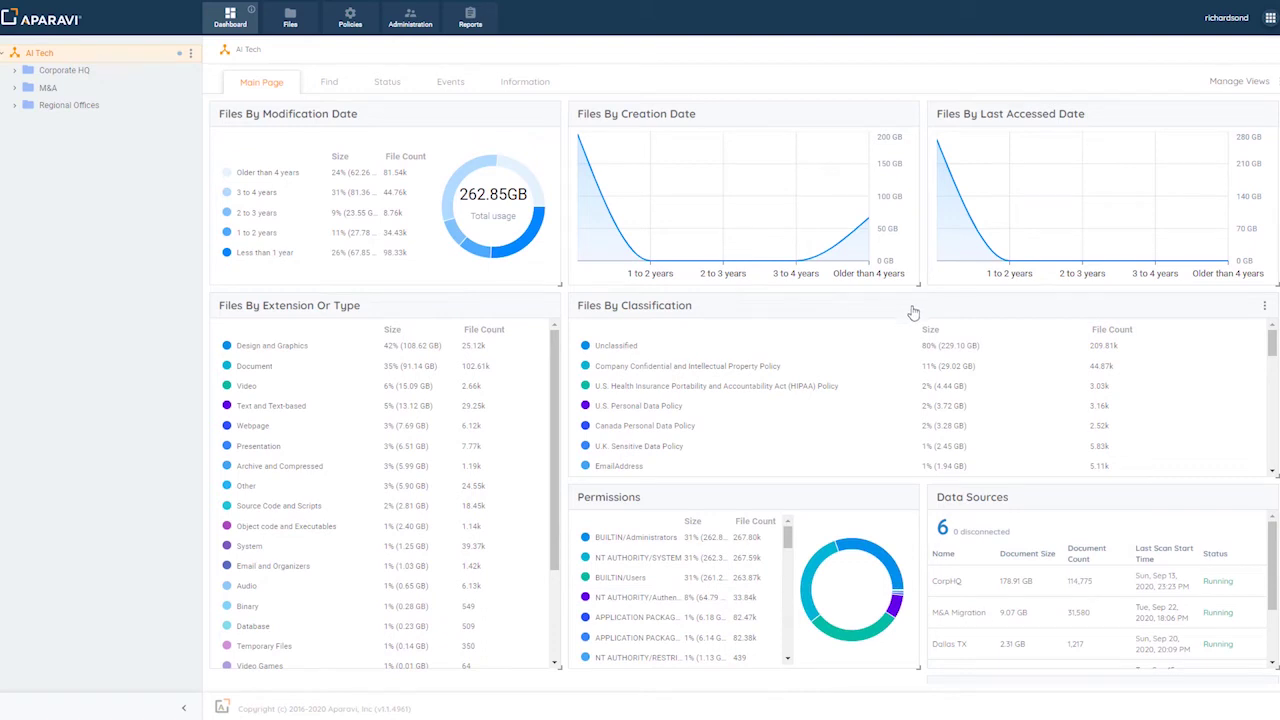
left_click_drag(911, 309, 551, 309)
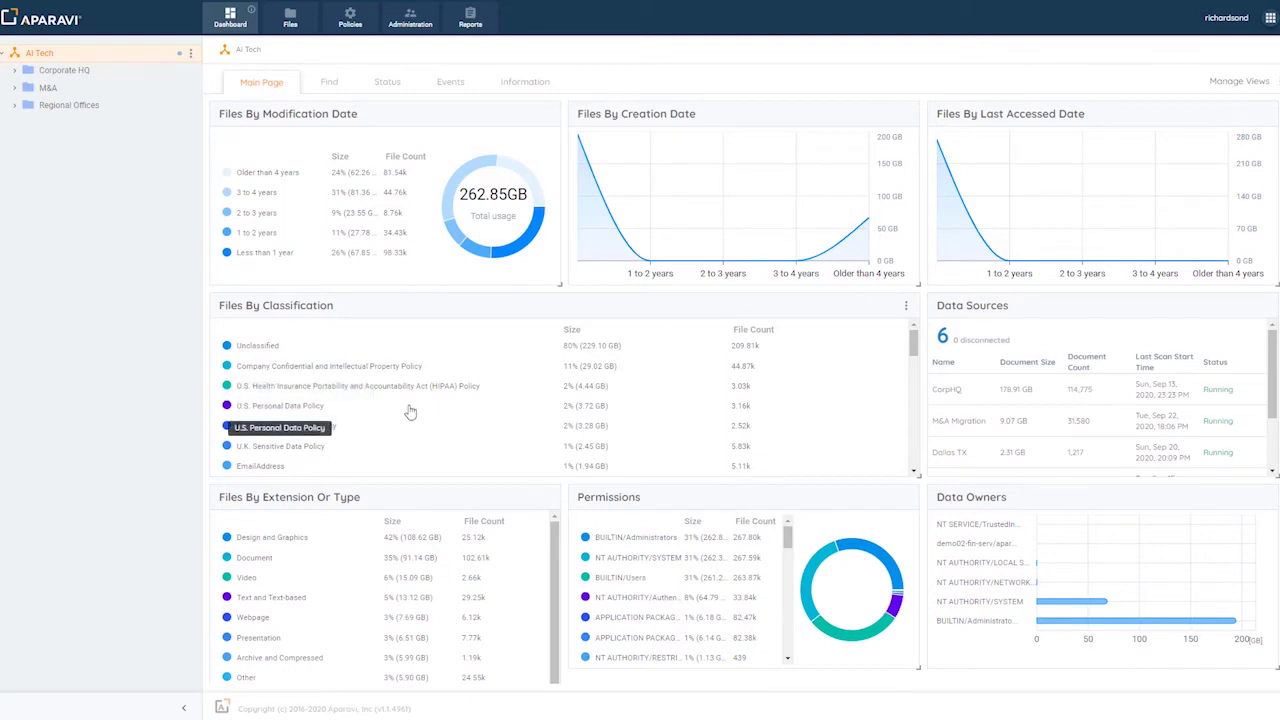
Step: List the files classified under the U.S. HIPAA Policy and examine the classifications of file18.txt and file60.txt in Accounts Payable
scroll(409, 412, "down", 1)
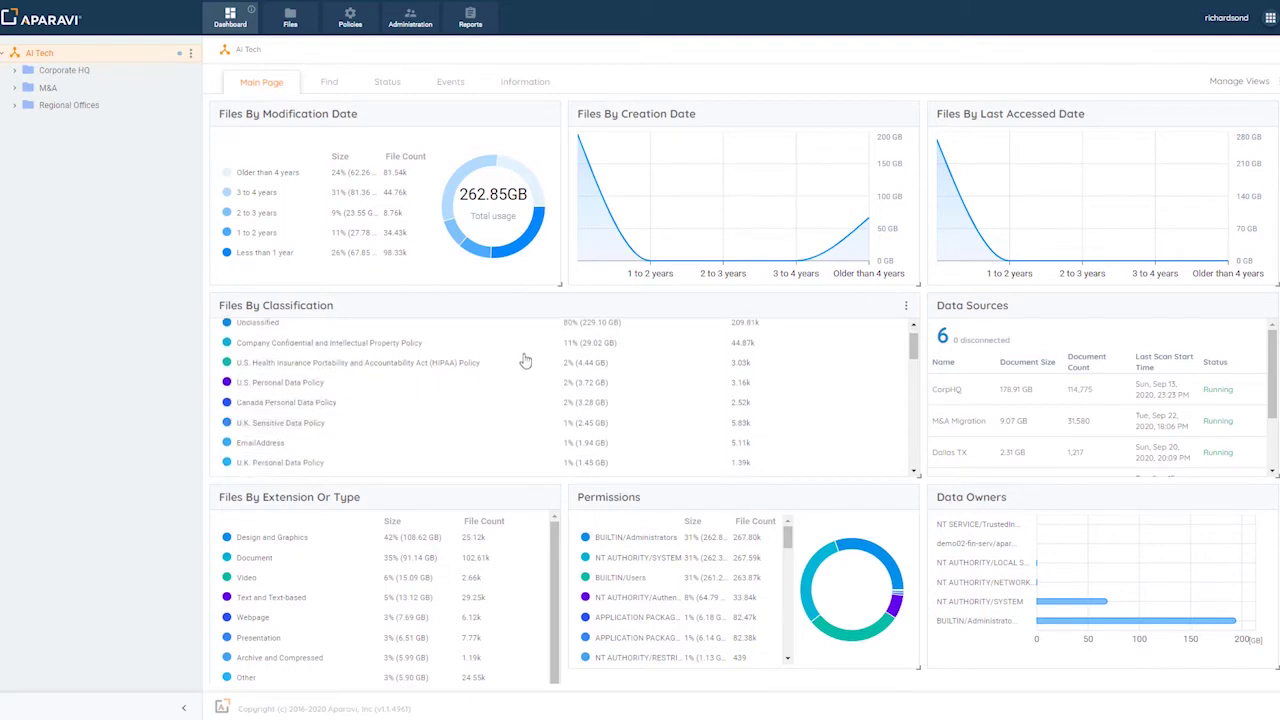
left_click(337, 364)
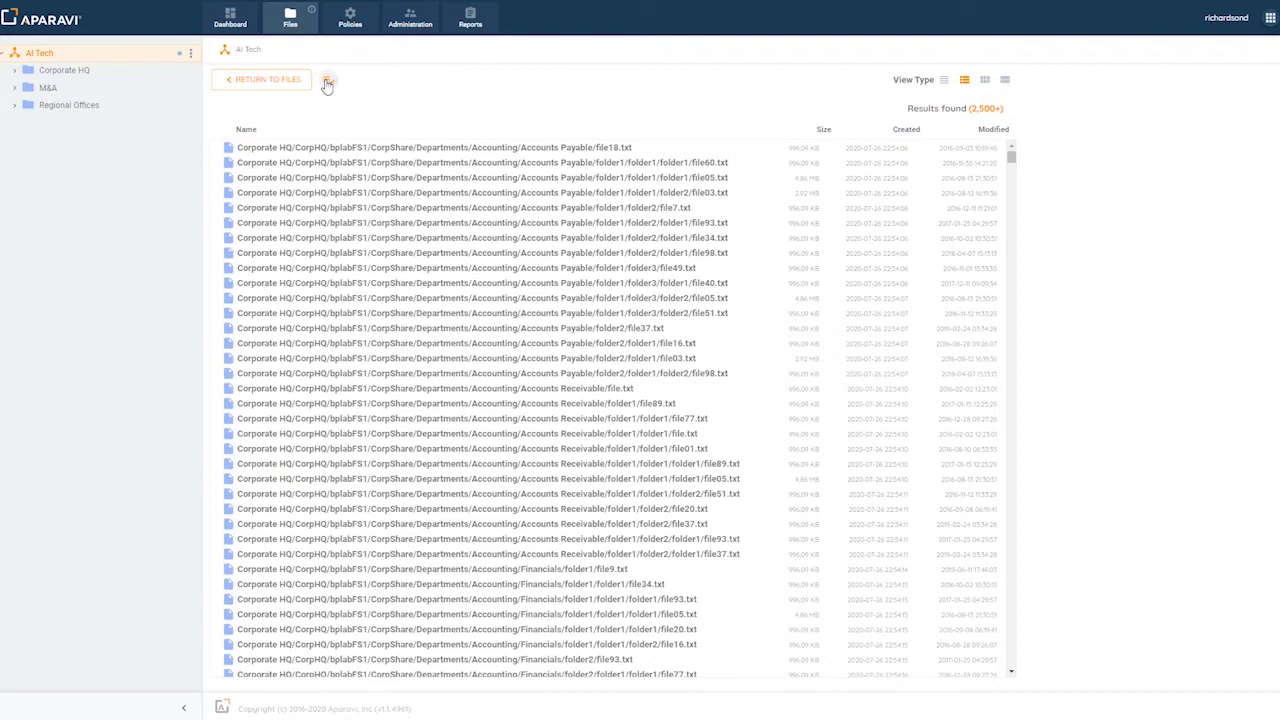
left_click(498, 150)
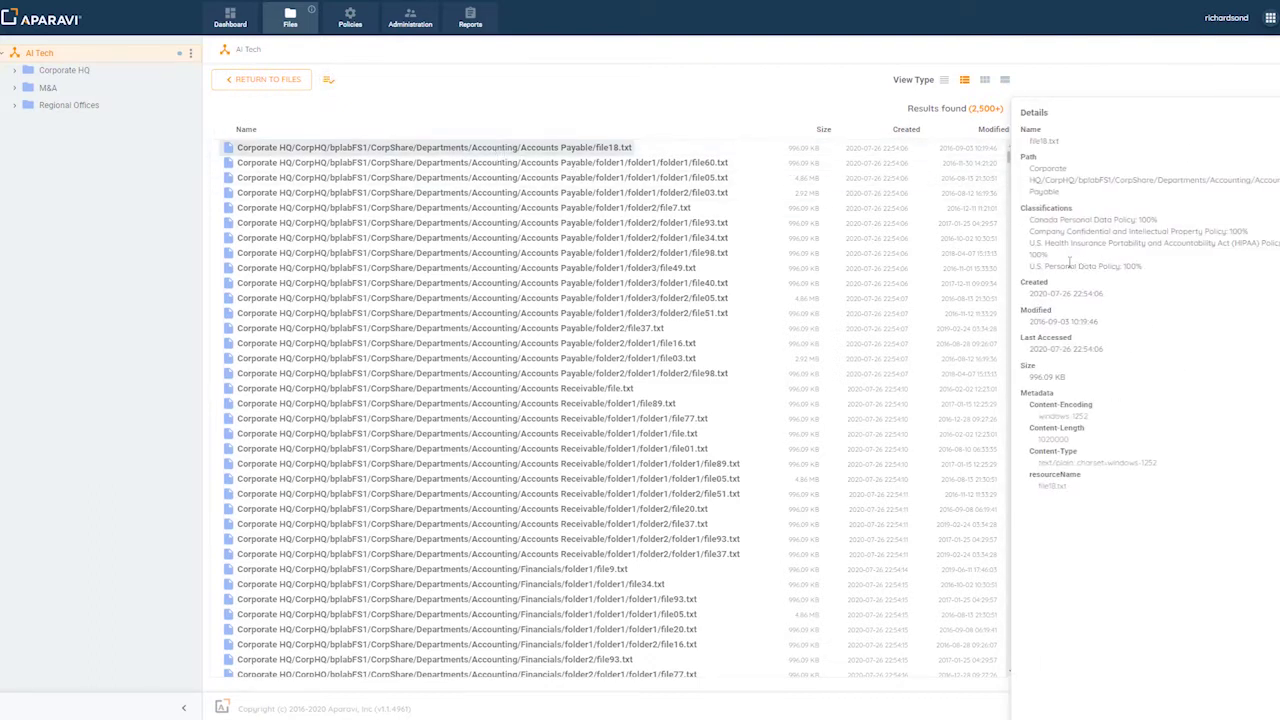
left_click_drag(1050, 256, 1030, 241)
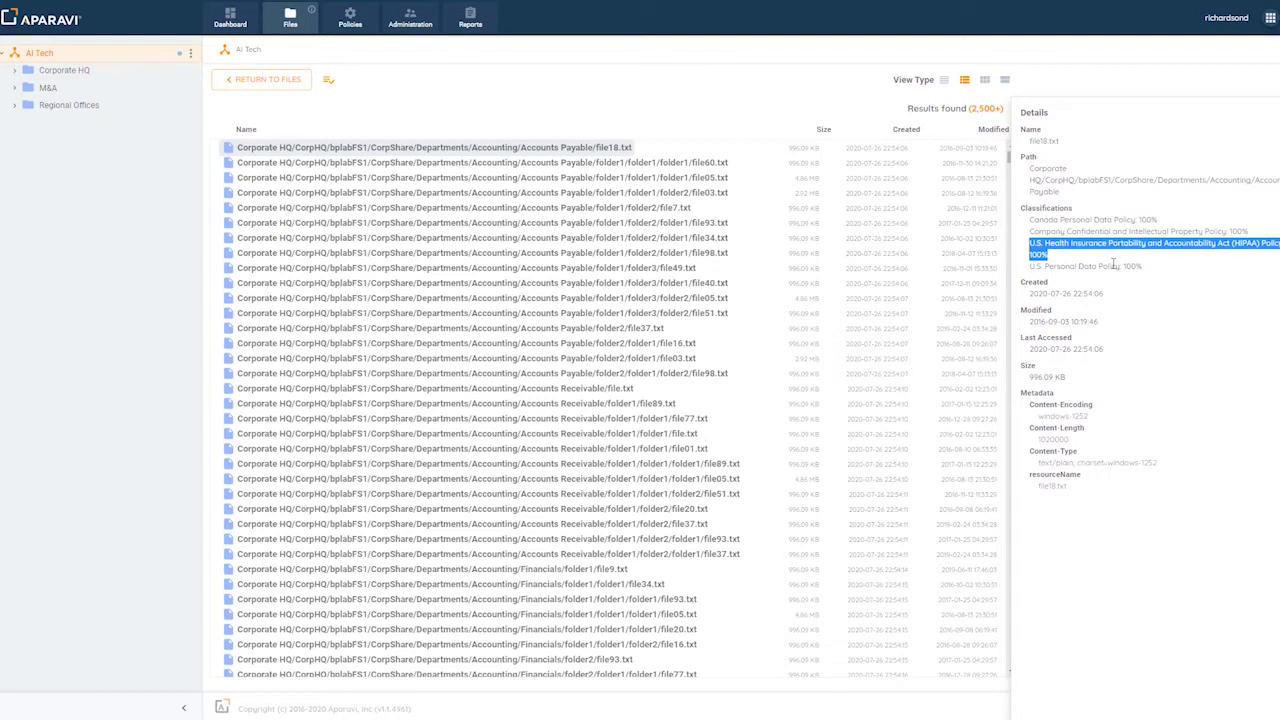
left_click(594, 165)
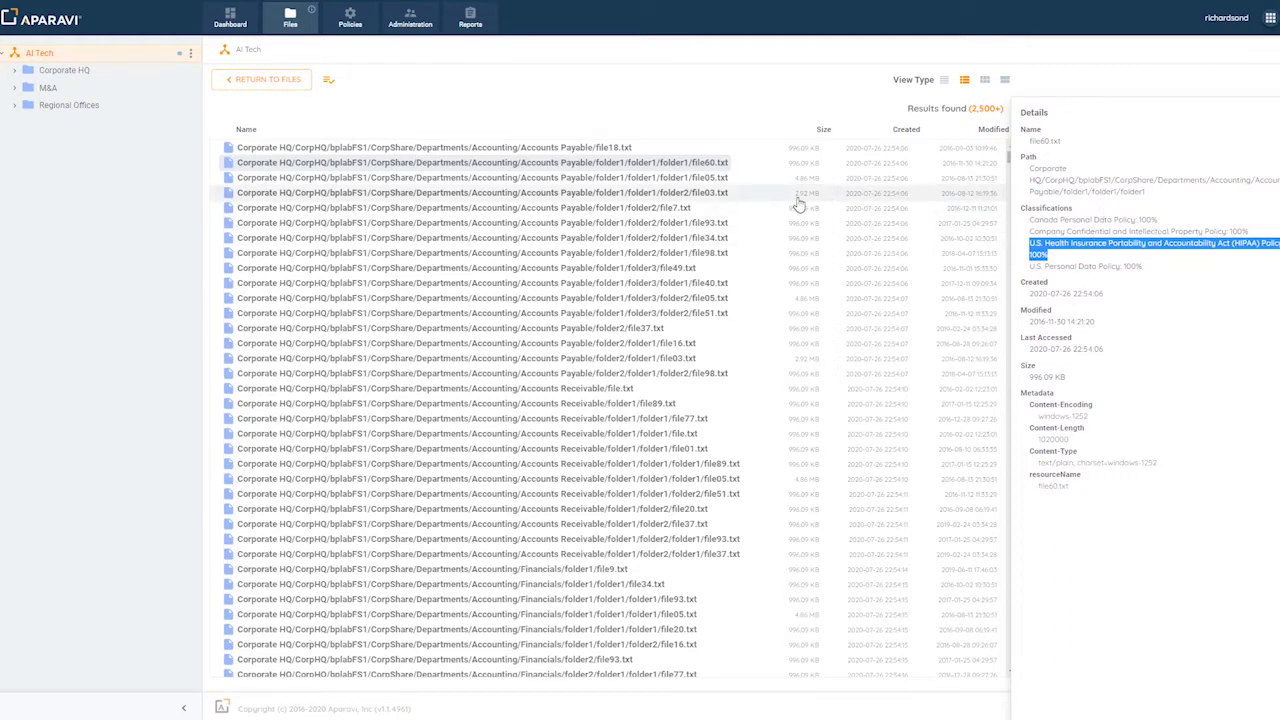
Step: Return to the dashboard, list the Credit Card Policy files and examine the classifications of All Vendors PPM Report-Oct'12_102312.xlsx
left_click(248, 80)
left_click(240, 20)
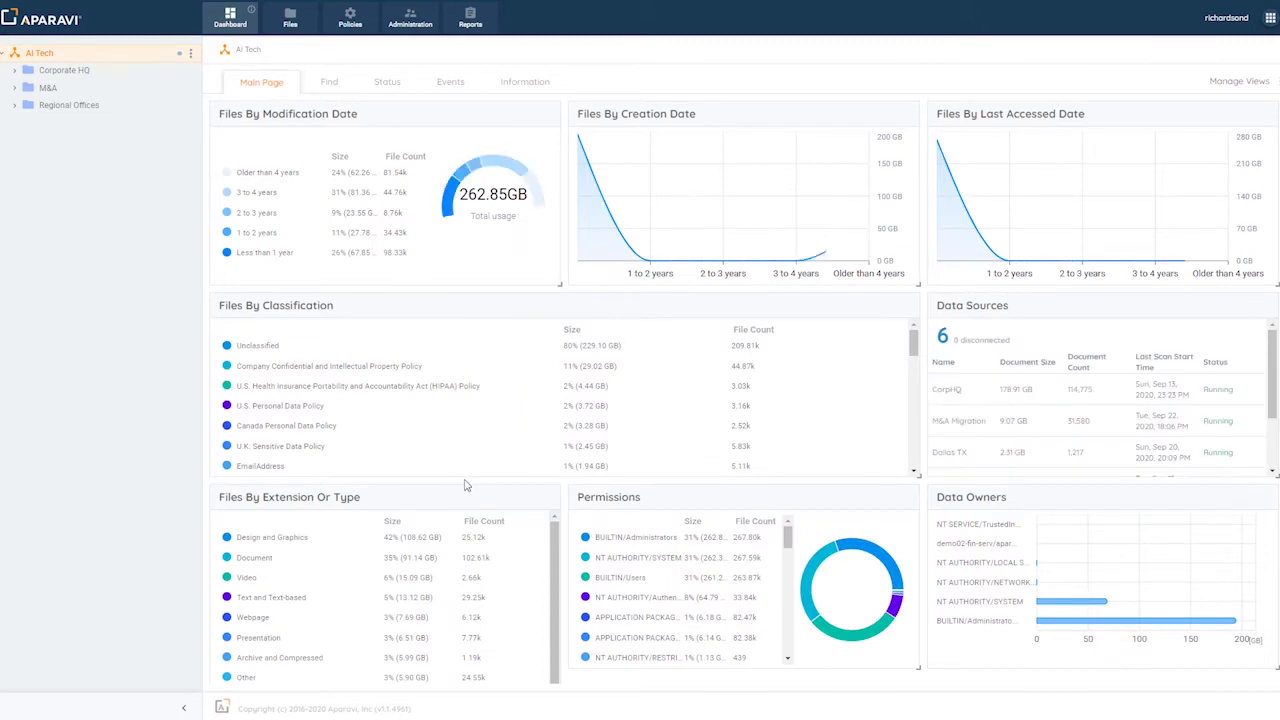
scroll(420, 435, "down", 1)
scroll(541, 407, "down", 4)
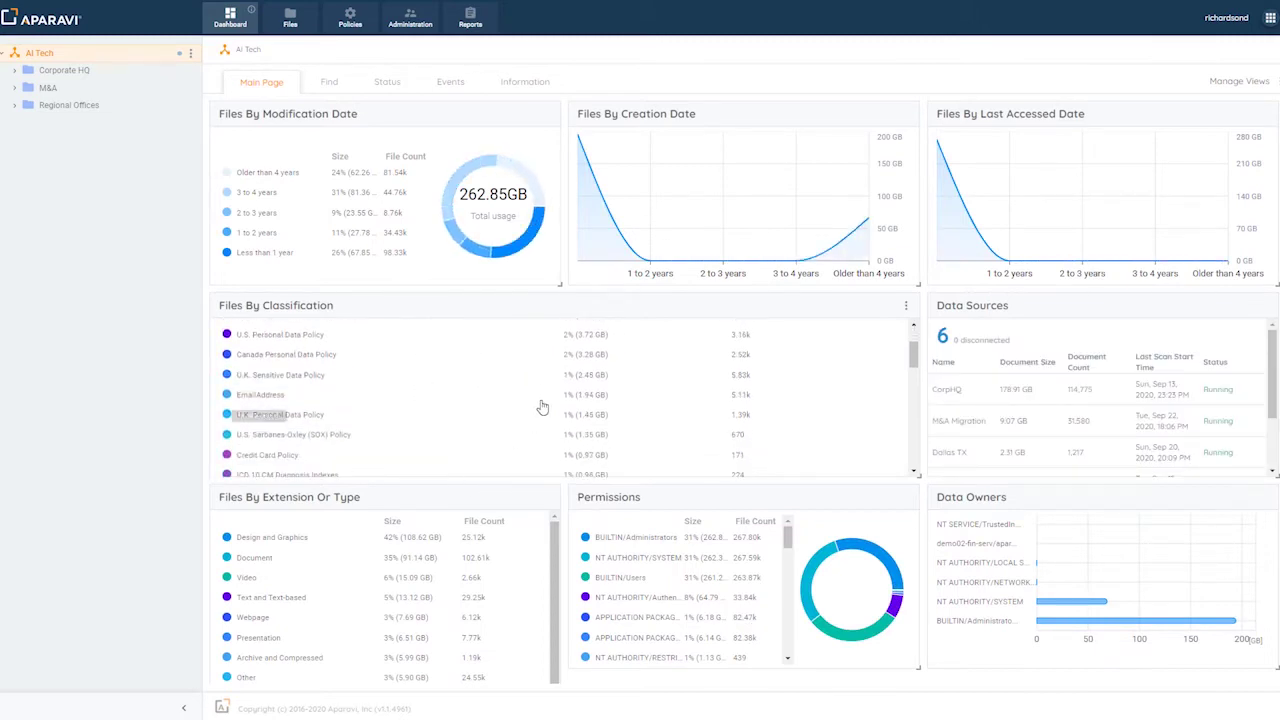
scroll(541, 407, "down", 1)
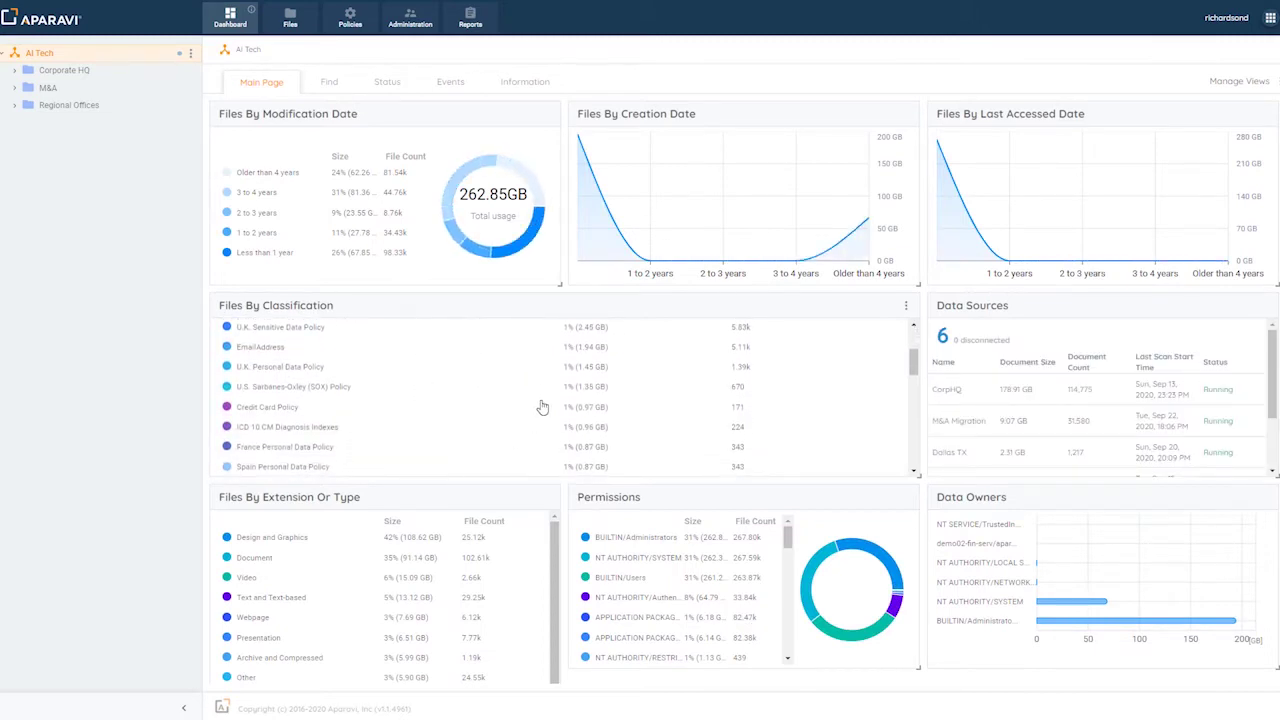
left_click(263, 410)
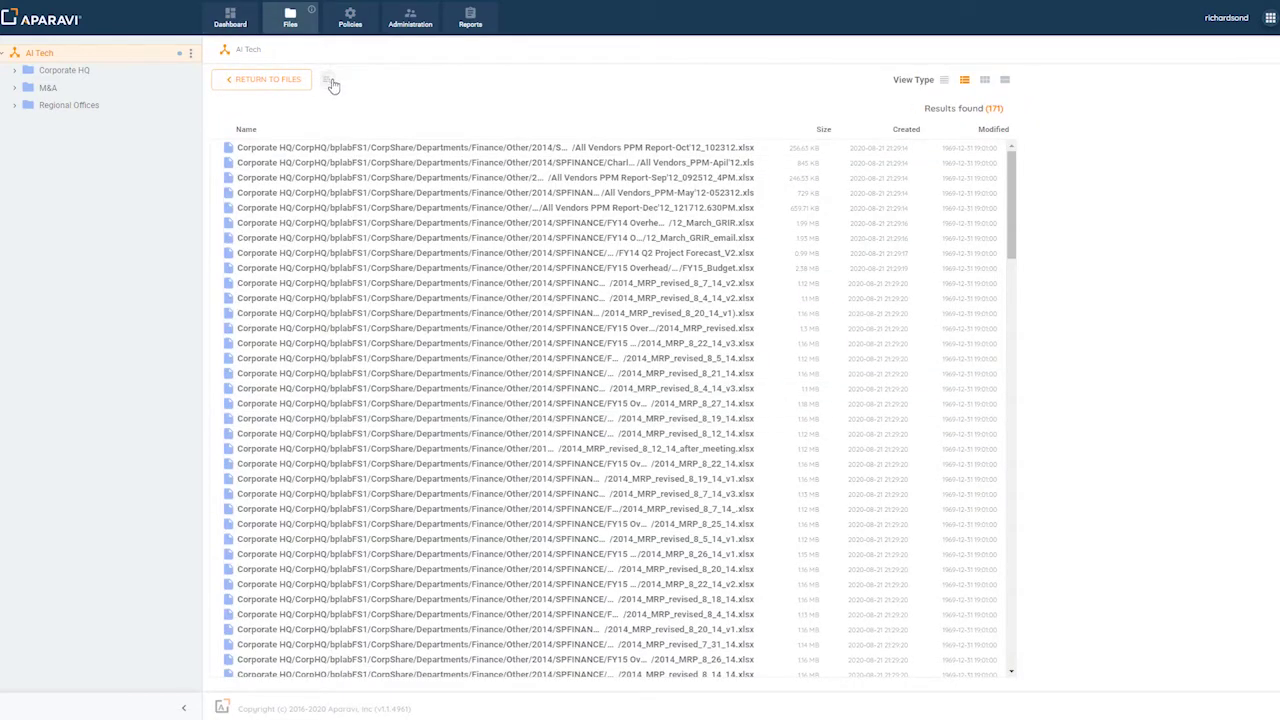
left_click(608, 149)
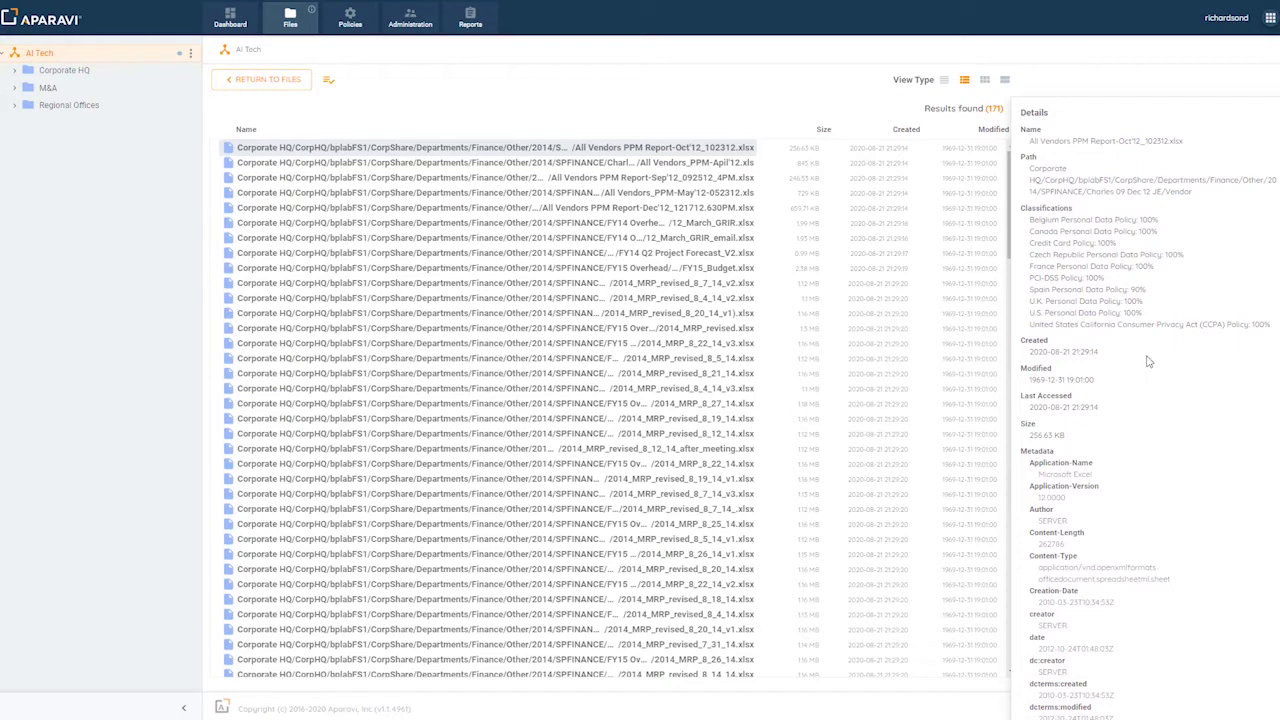
left_click_drag(1108, 243, 1025, 243)
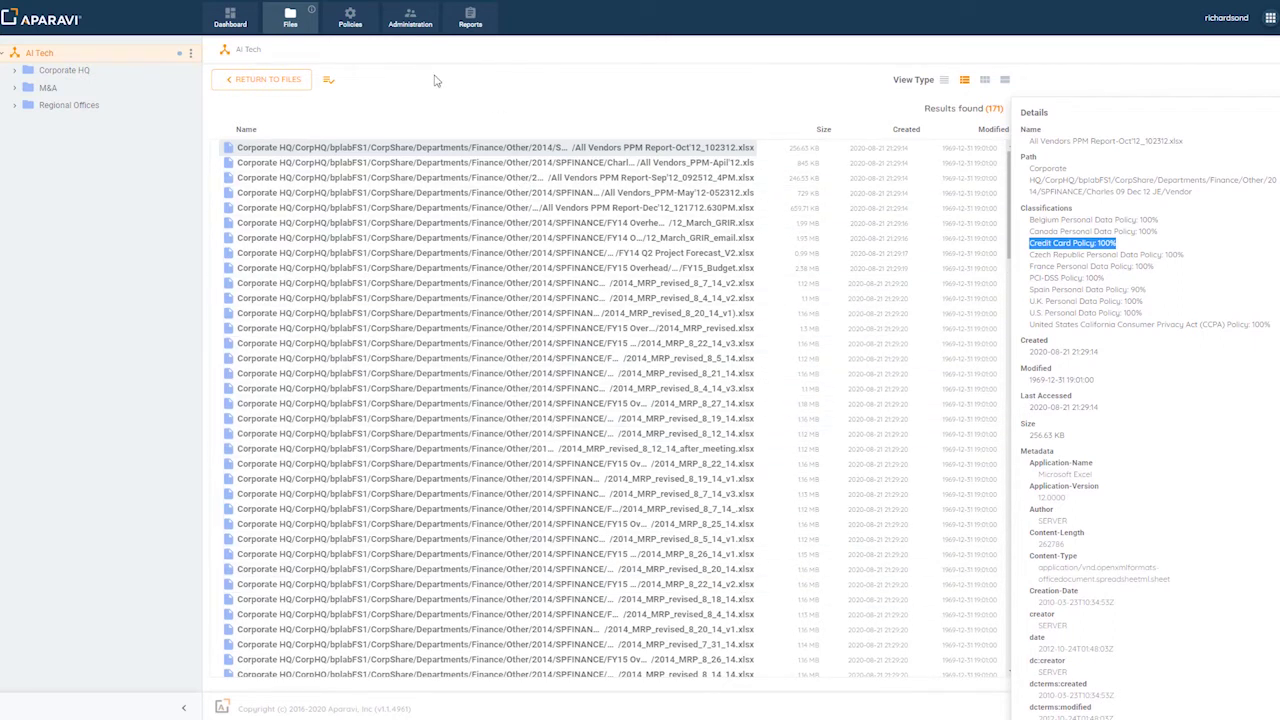
Step: Leave the results and start a new query on all AI Tech files, set to search By Classification
left_click(231, 20)
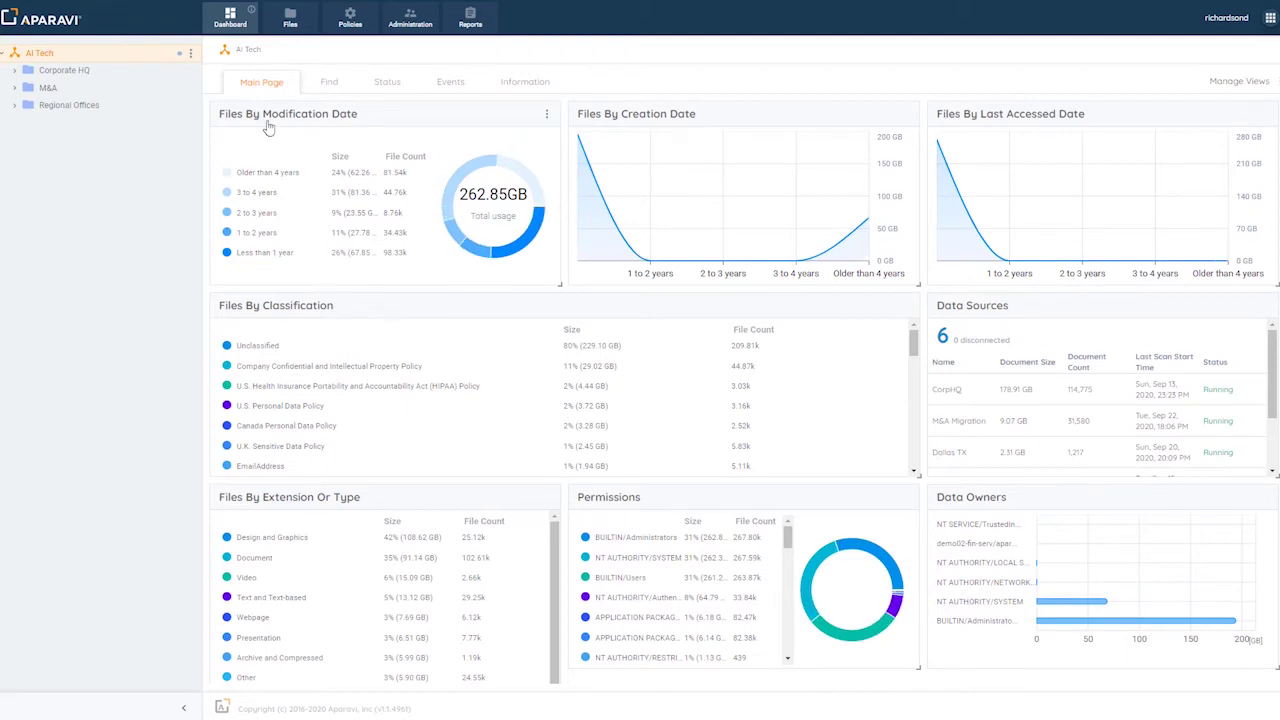
left_click(290, 24)
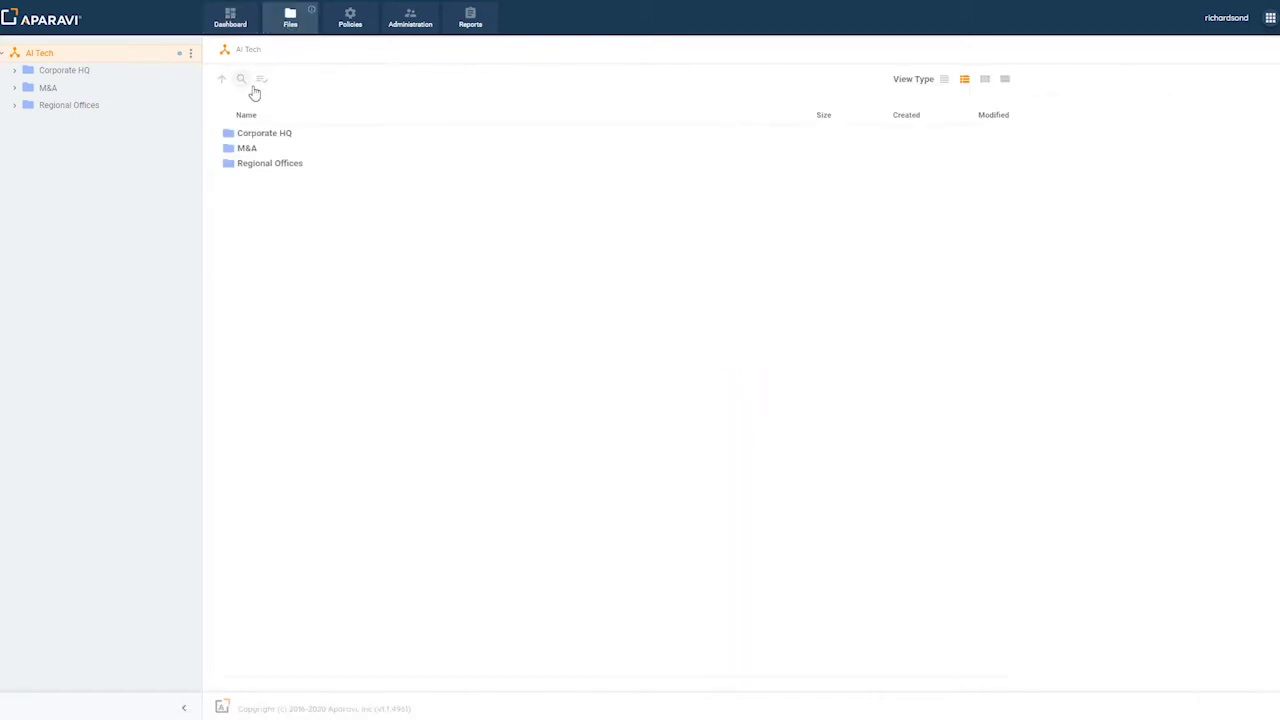
left_click(241, 84)
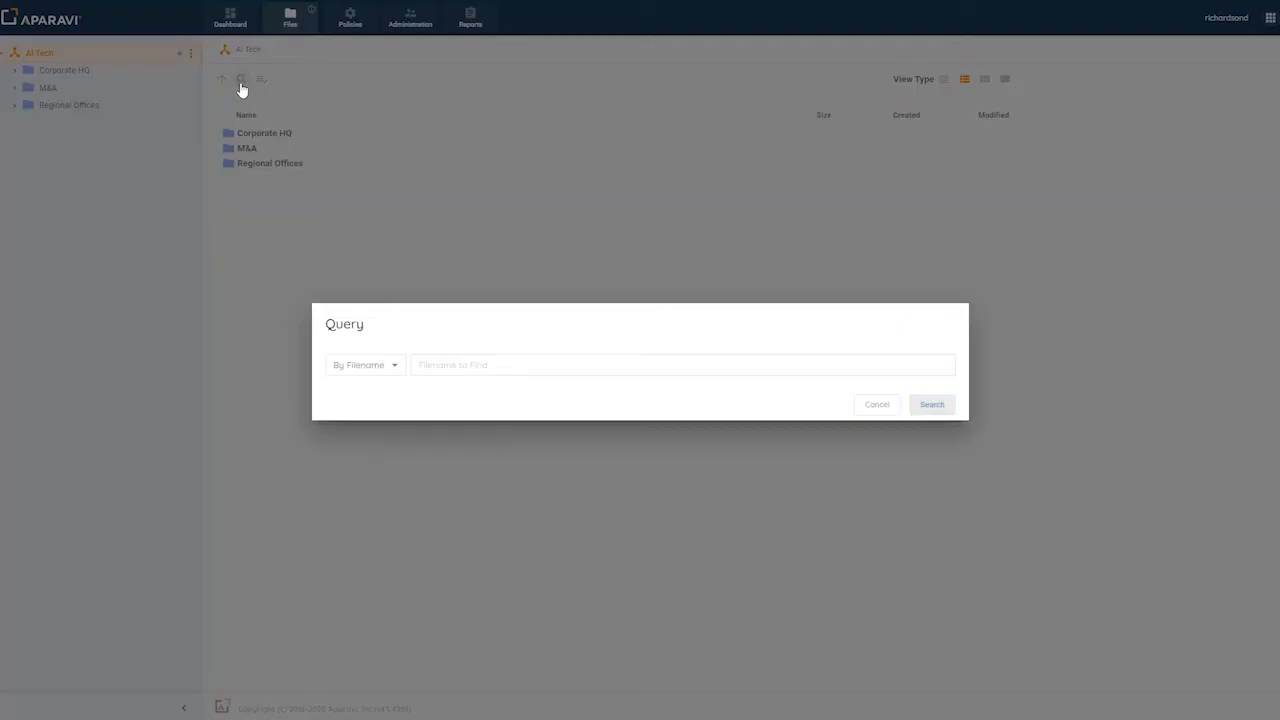
left_click(400, 368)
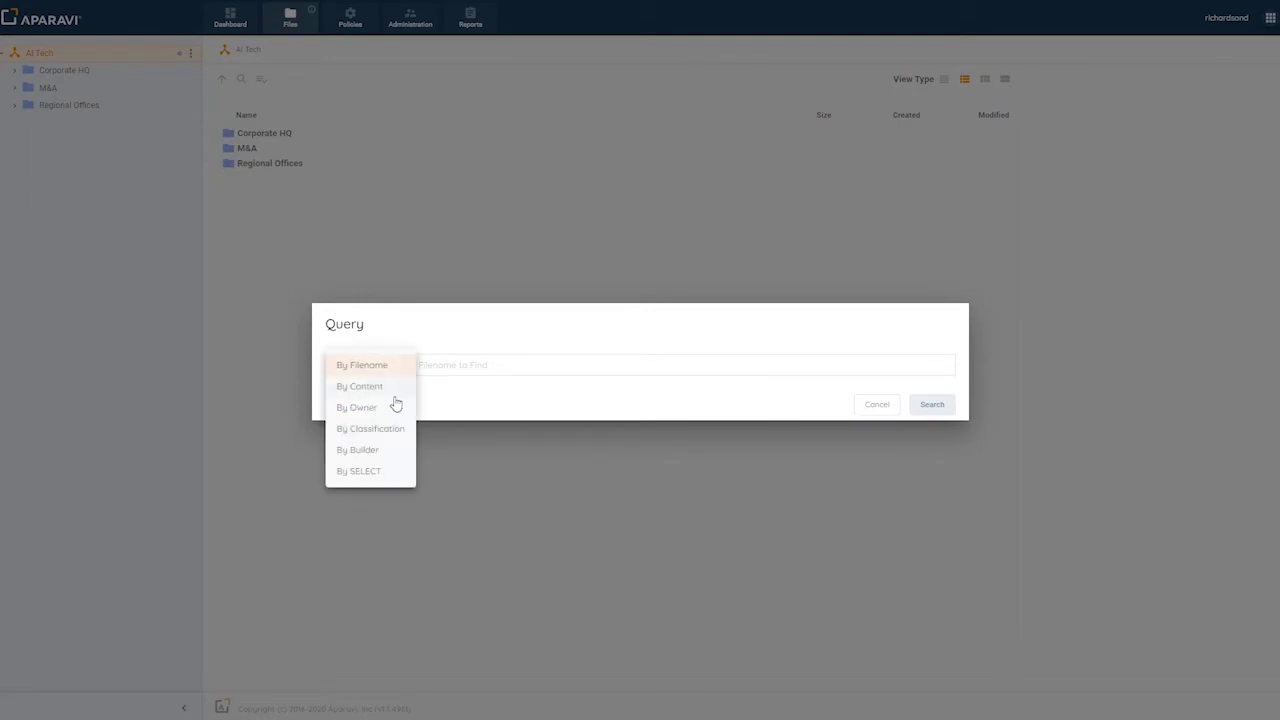
left_click(382, 432)
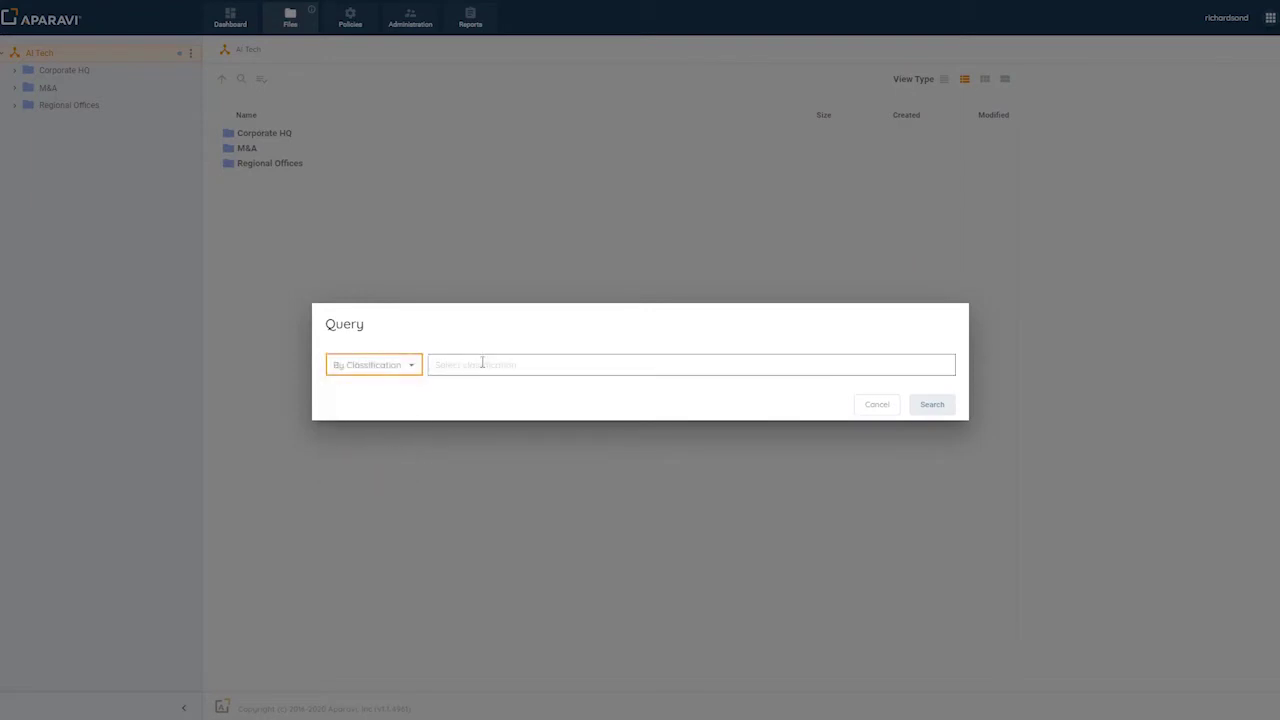
Step: Review the available classifications and search for files under the U.S. Health Insurance Portability and Accountability Act (HIPAA) Policy
left_click(482, 364)
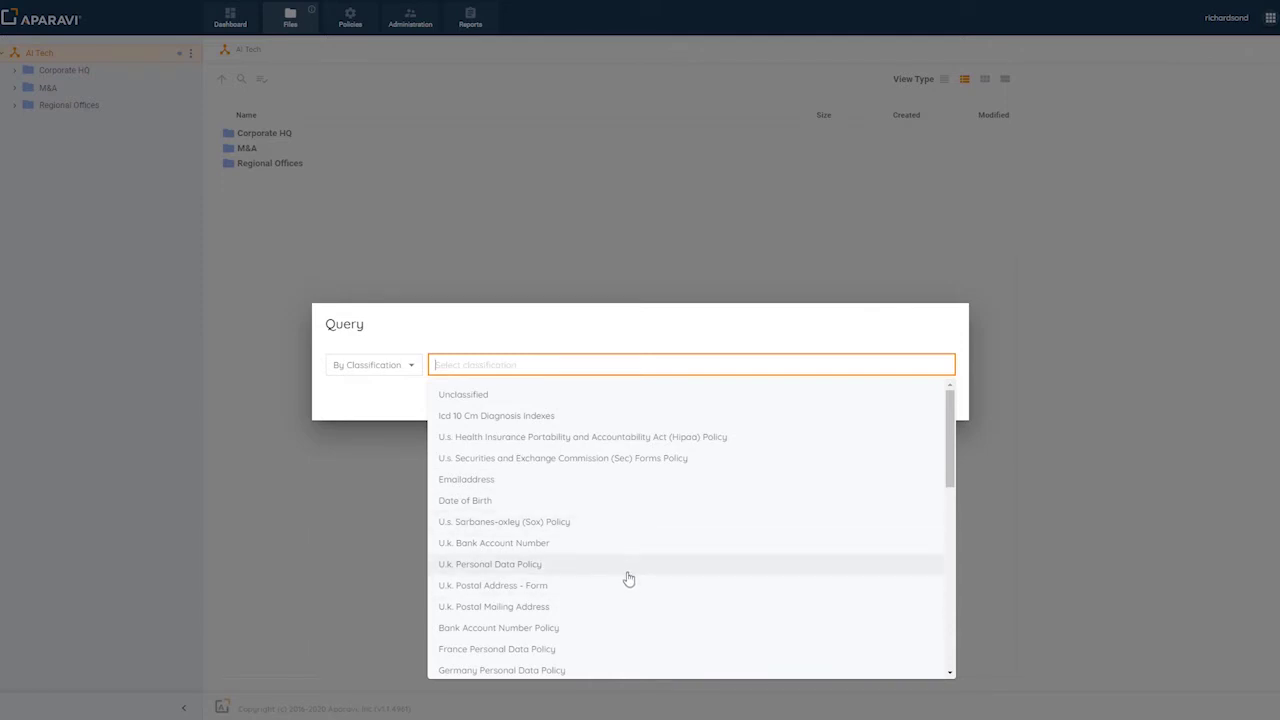
scroll(628, 579, "down", 1)
scroll(628, 580, "down", 5)
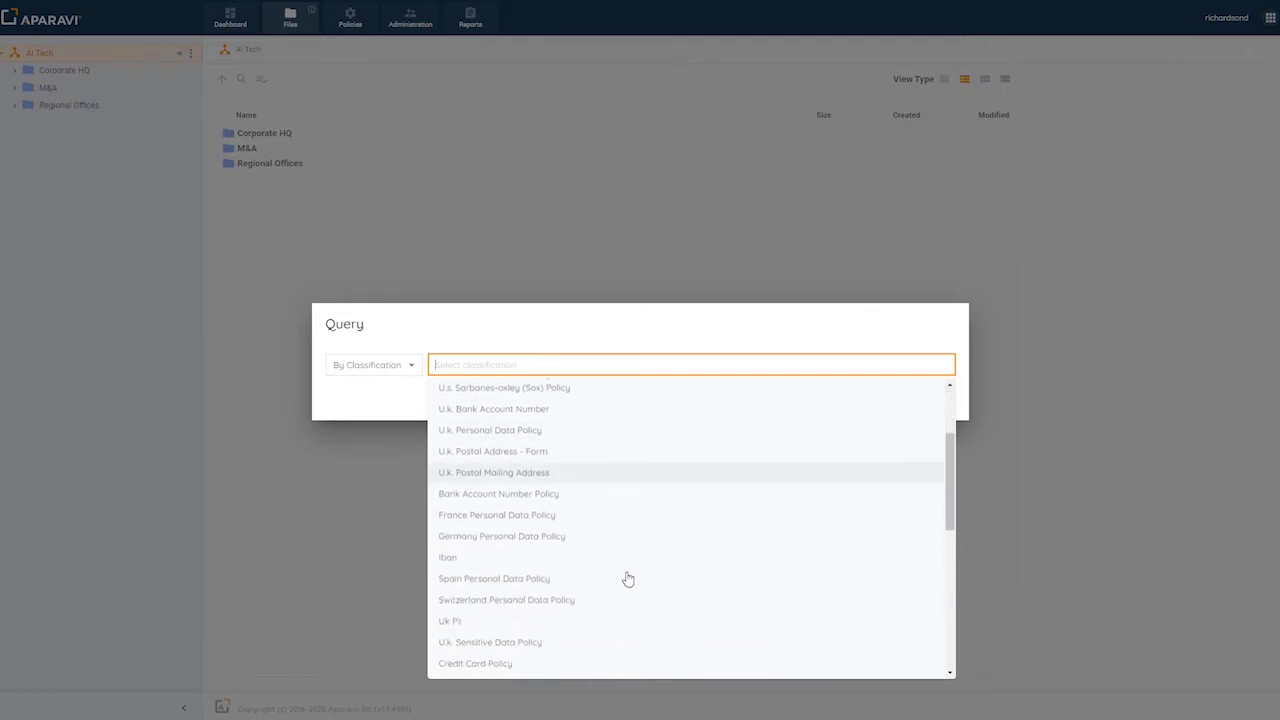
scroll(628, 580, "down", 4)
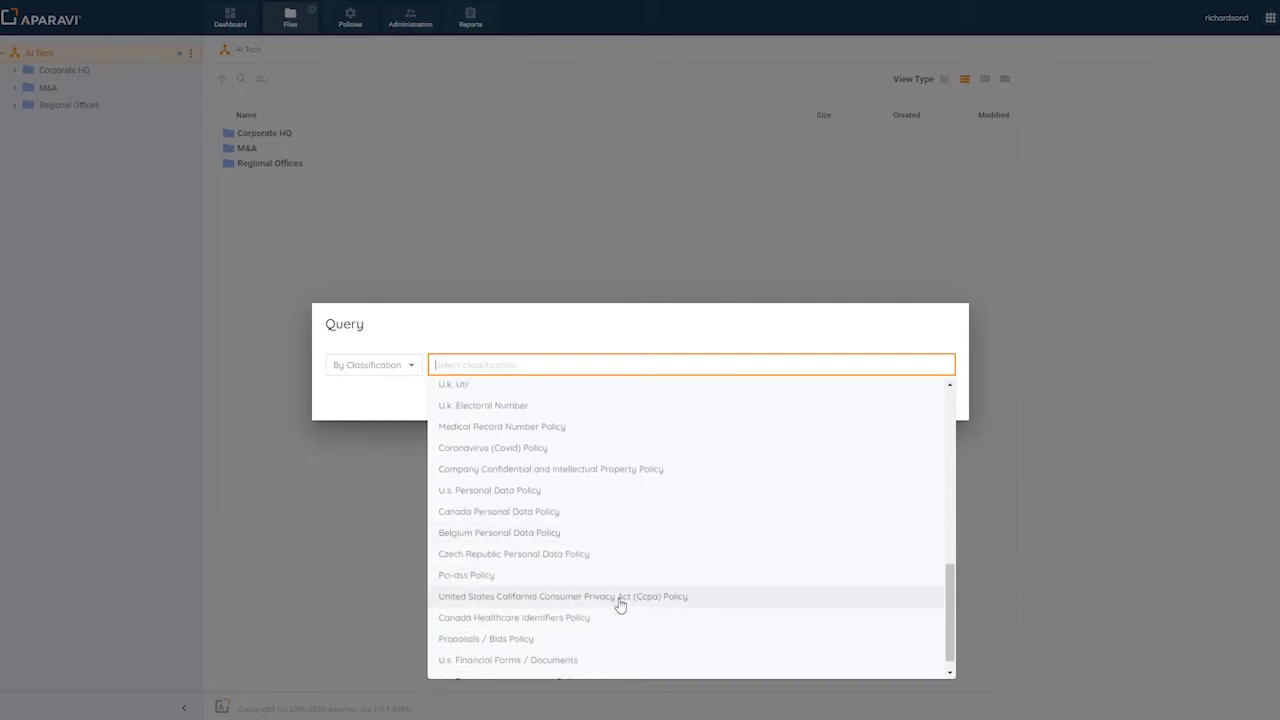
scroll(613, 603, "down", 1)
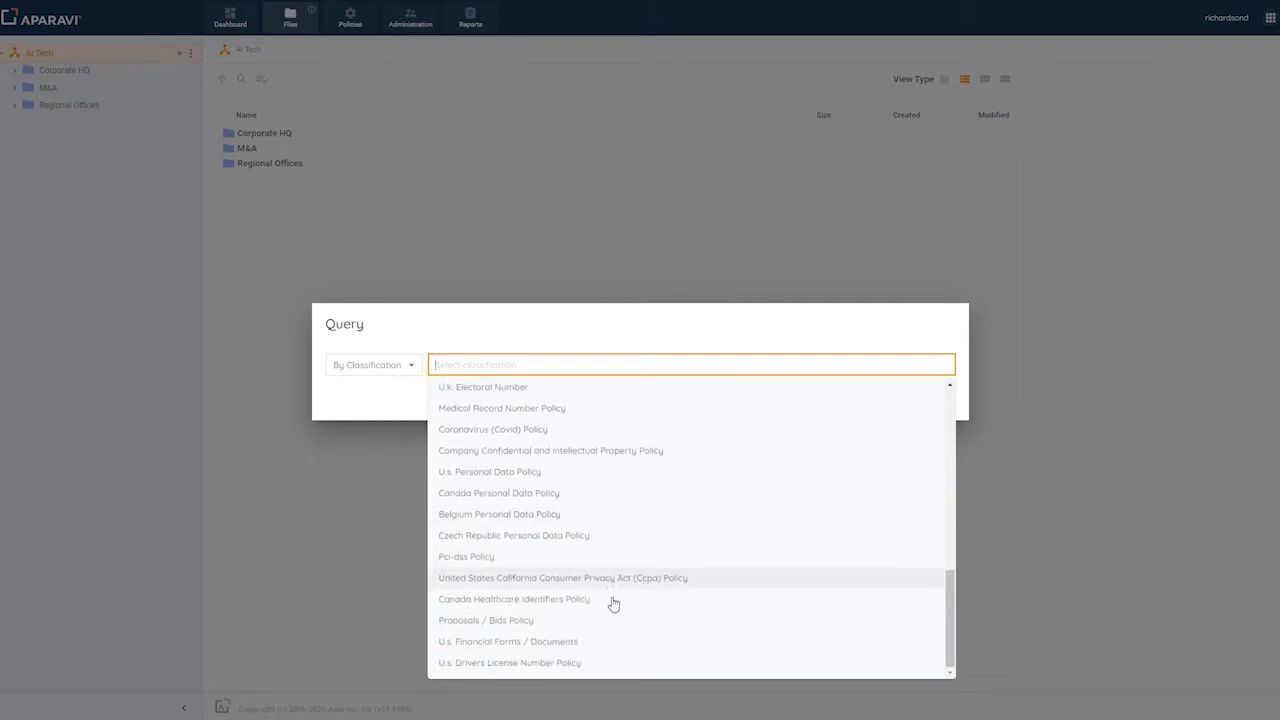
scroll(613, 603, "up", 3)
scroll(613, 604, "up", 4)
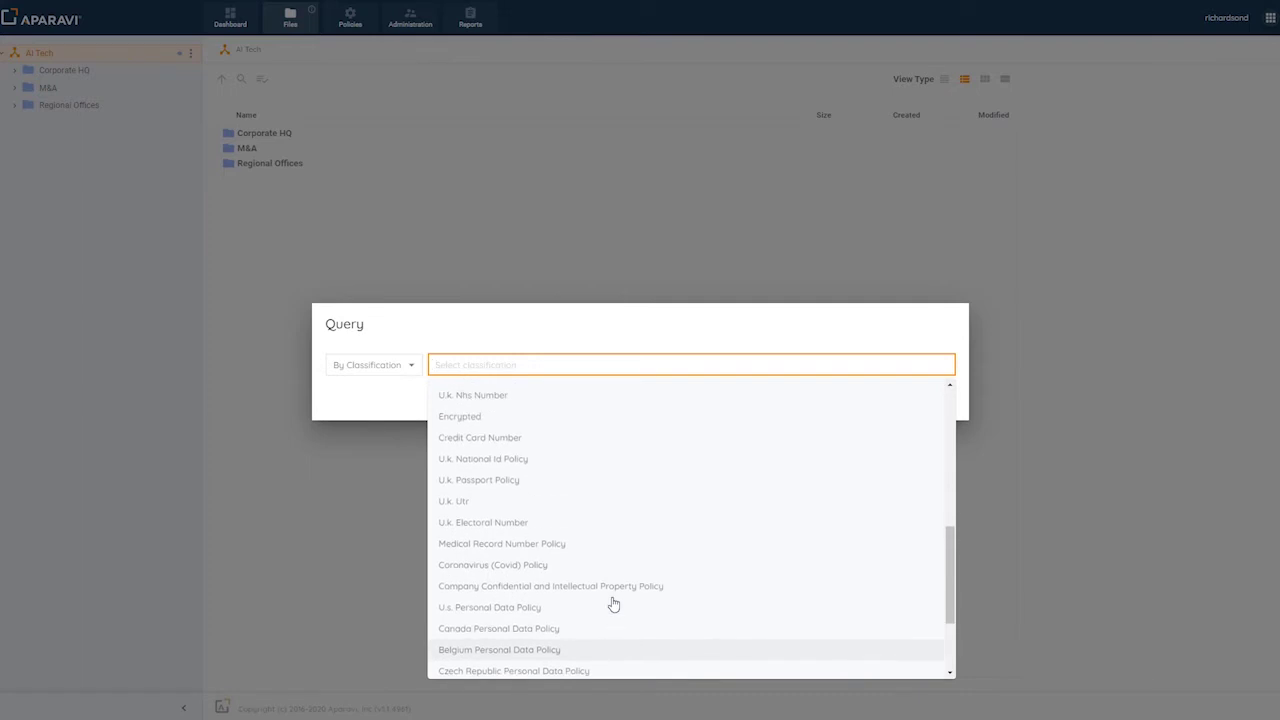
scroll(613, 604, "up", 3)
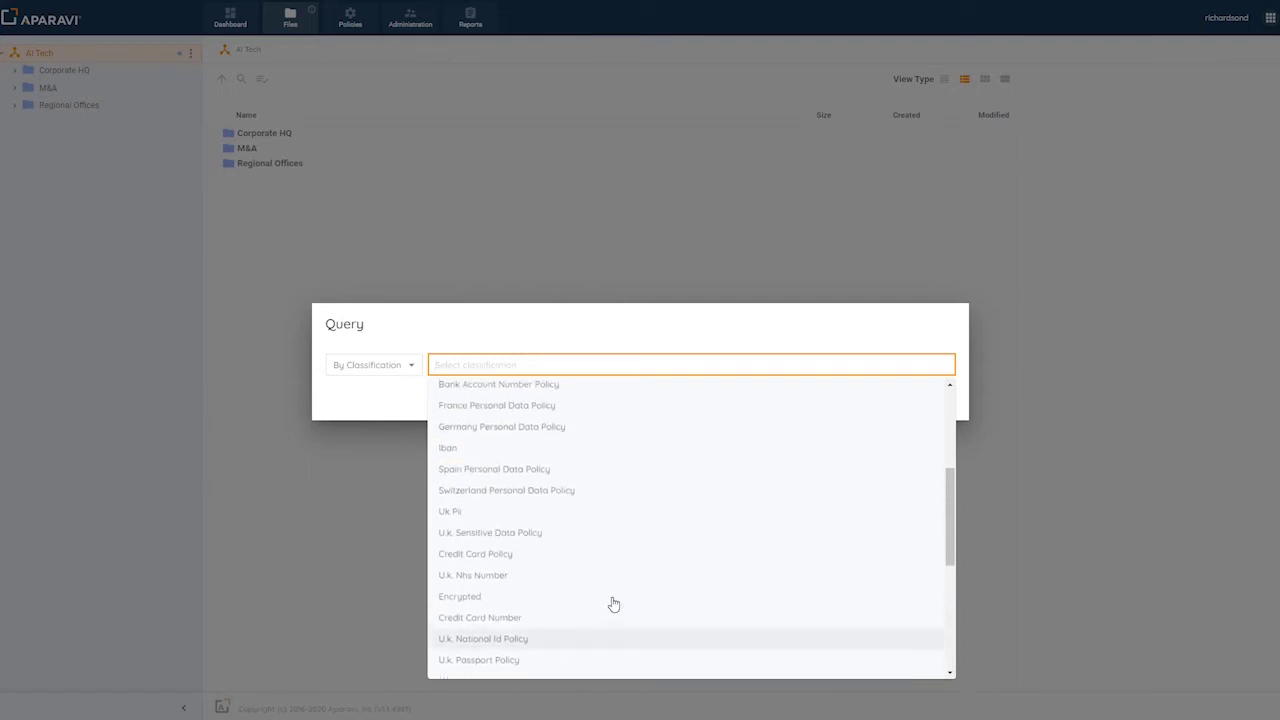
scroll(613, 604, "up", 4)
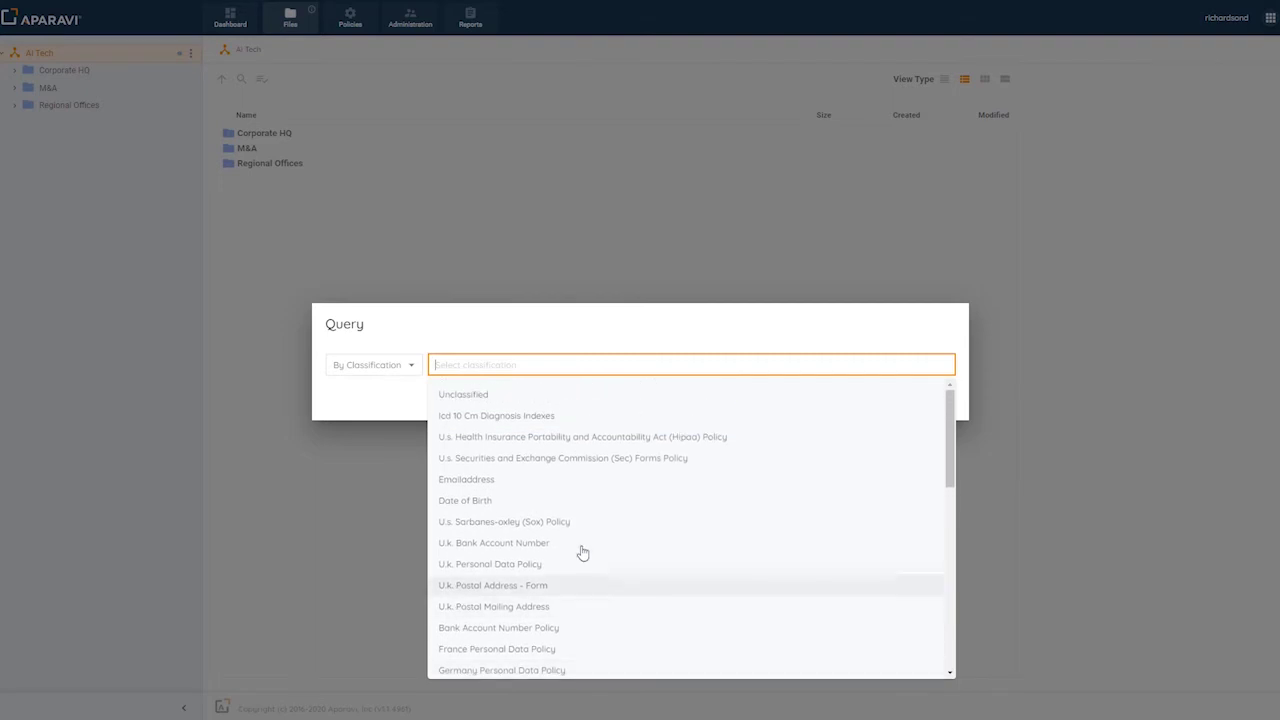
left_click(522, 441)
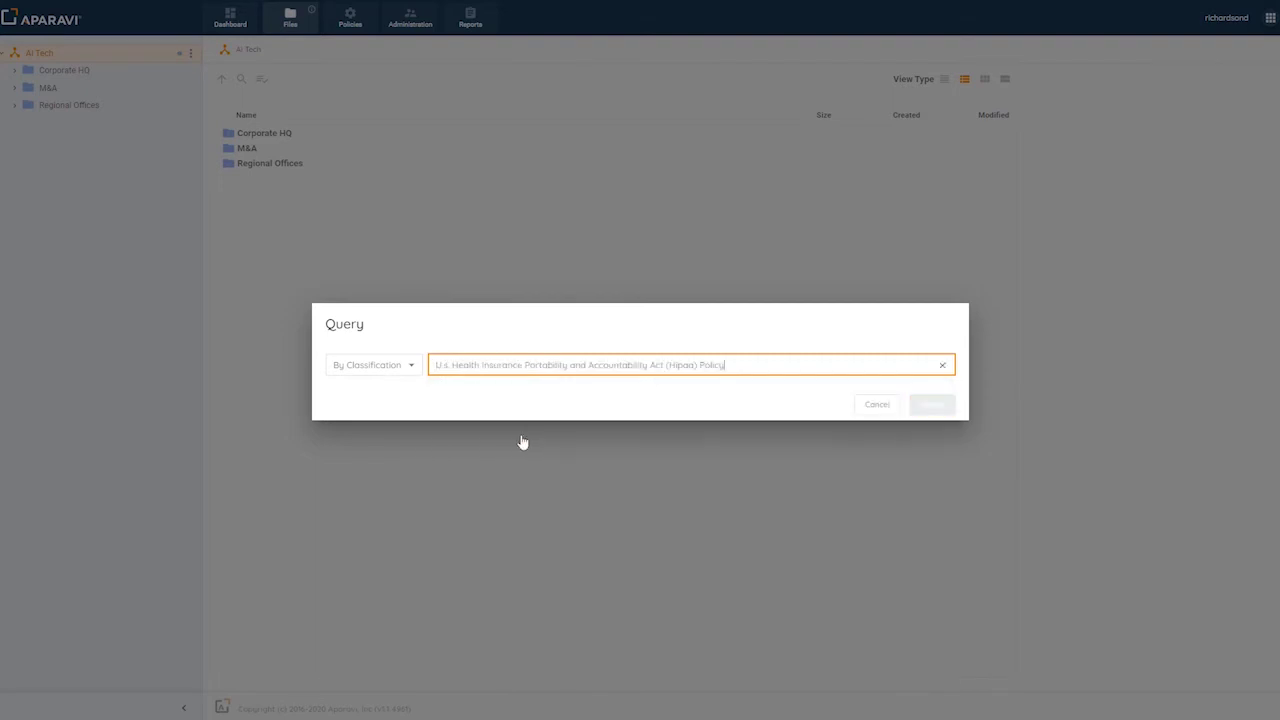
left_click(931, 405)
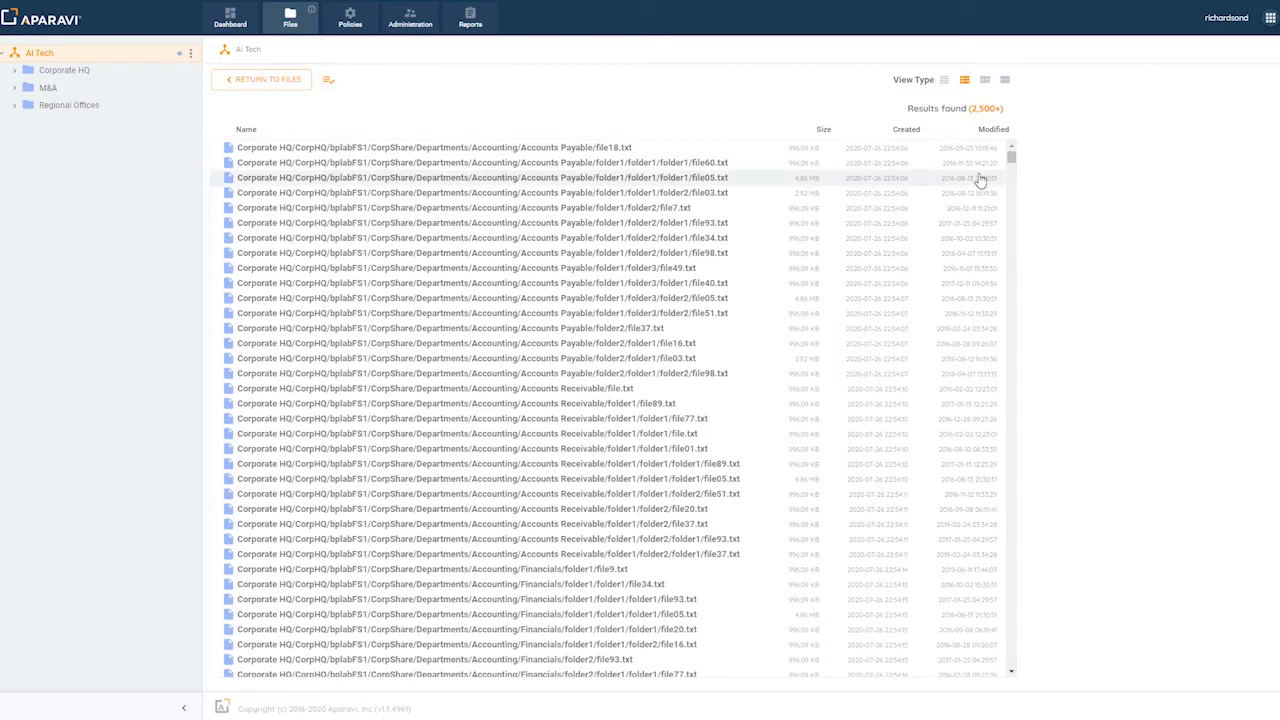
Step: Examine the HIPAA classification of file03.txt in Accounts Payable/folder1/folder1/folder2, and return to the top-level file folders
left_click(617, 193)
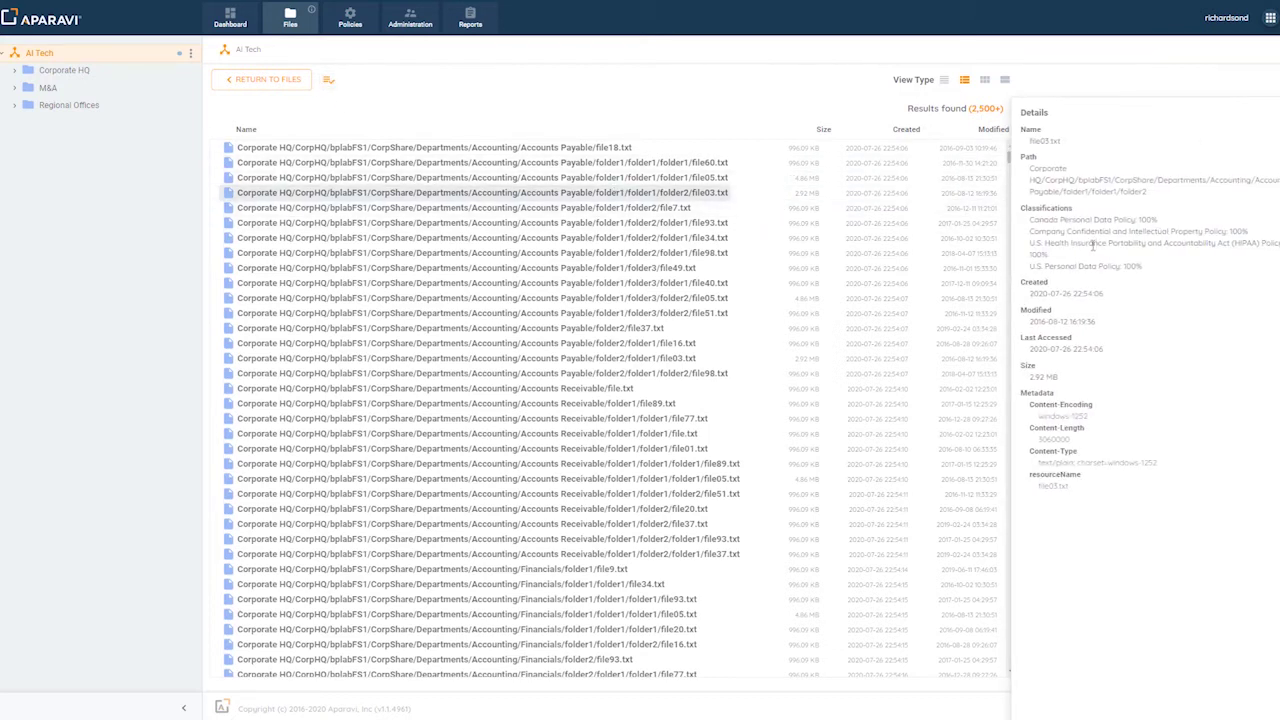
left_click_drag(1073, 260, 1026, 243)
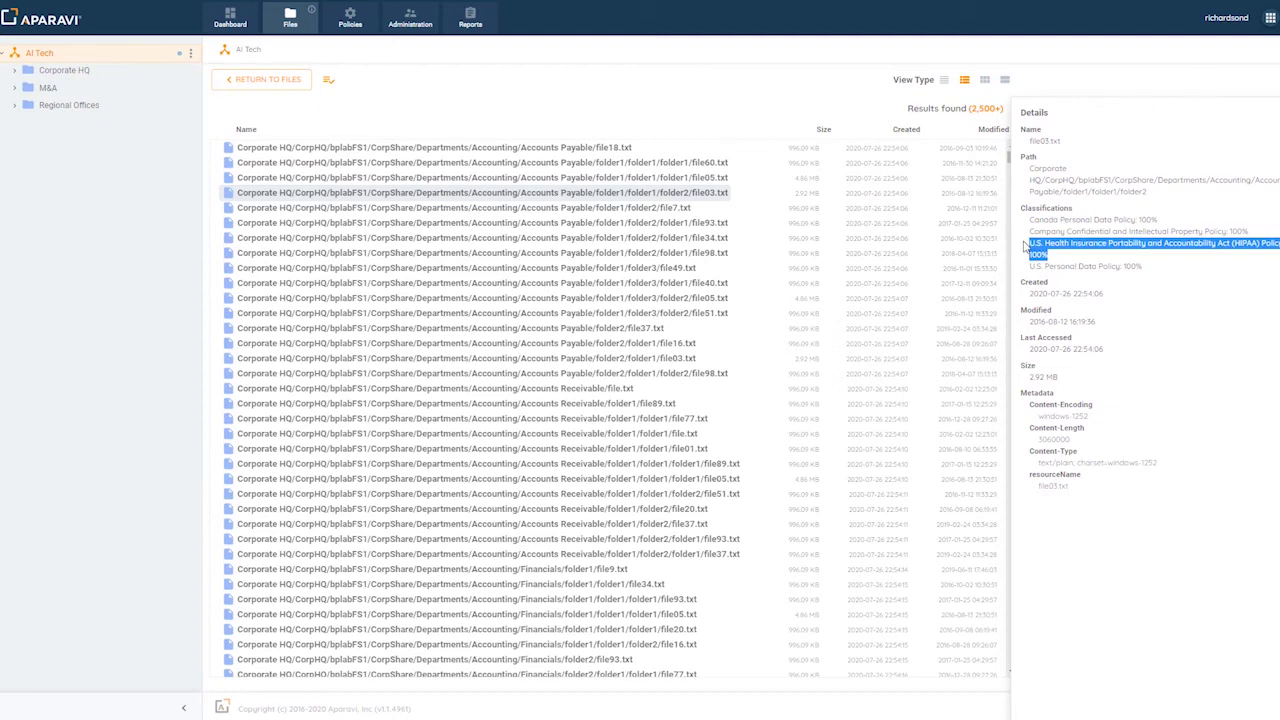
left_click(259, 82)
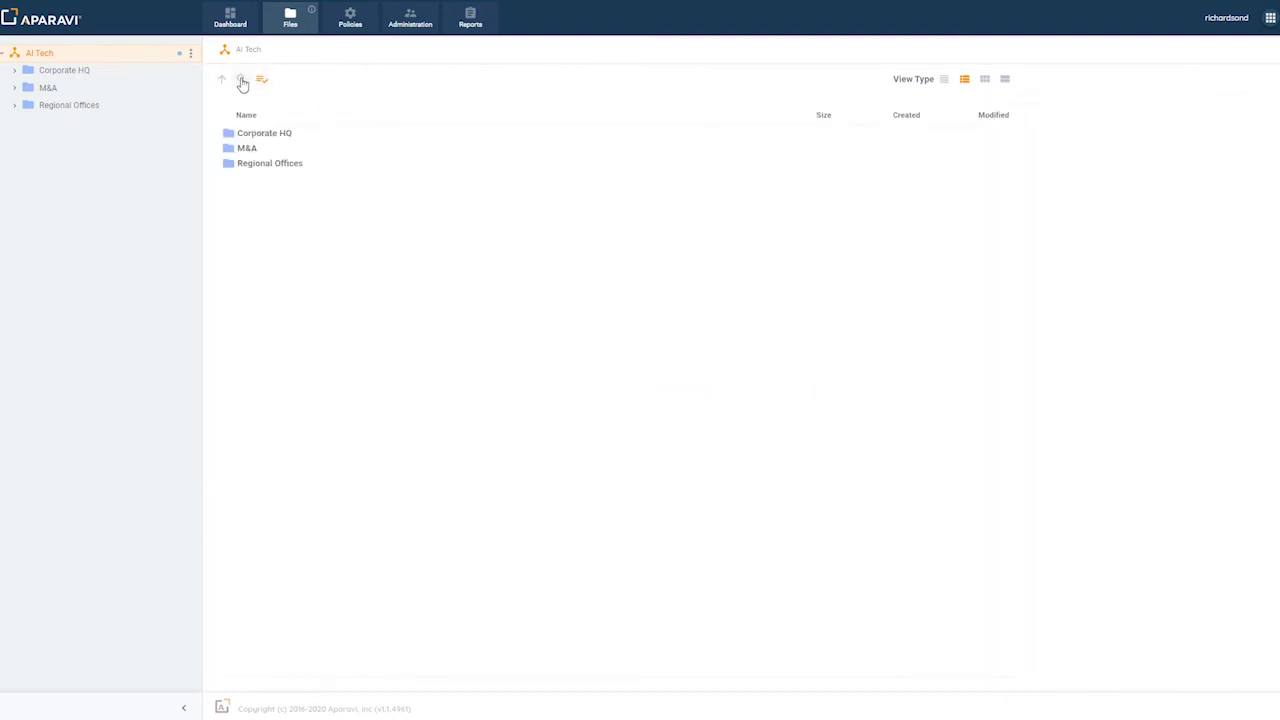
Step: Start a new query on all AI Tech files and set it to search By Builder
left_click(242, 83)
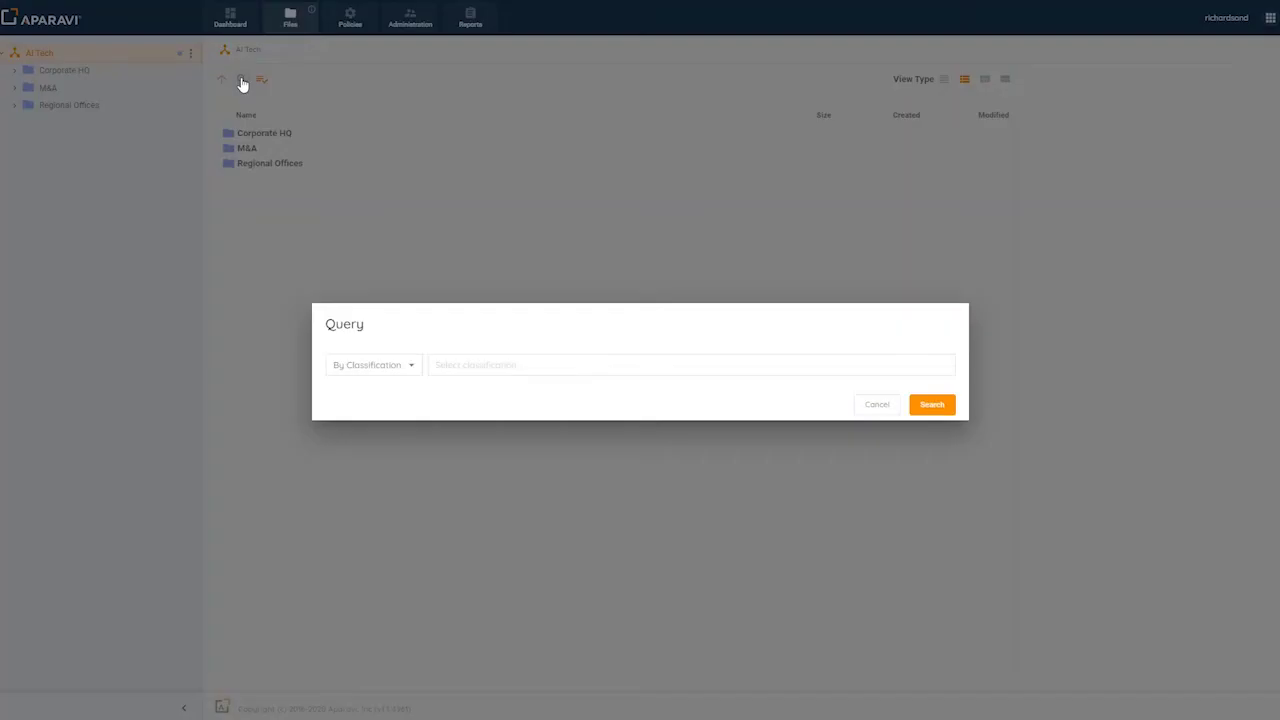
left_click(418, 369)
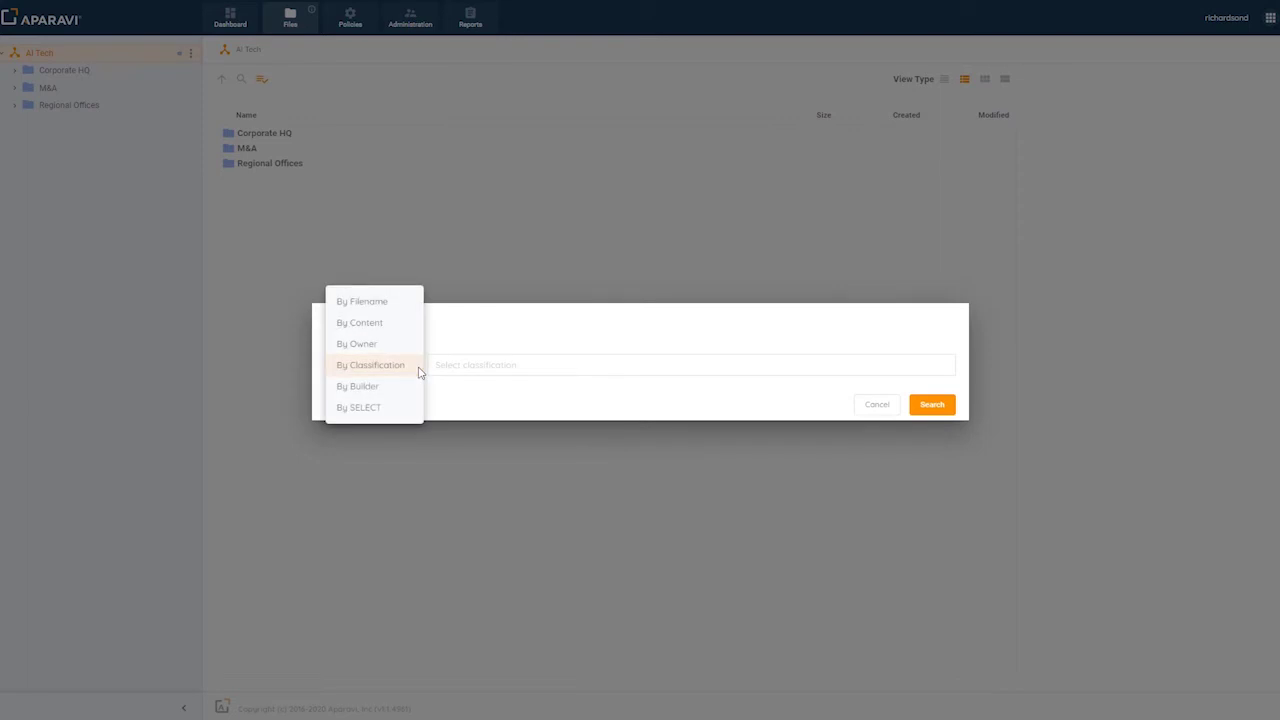
left_click(394, 389)
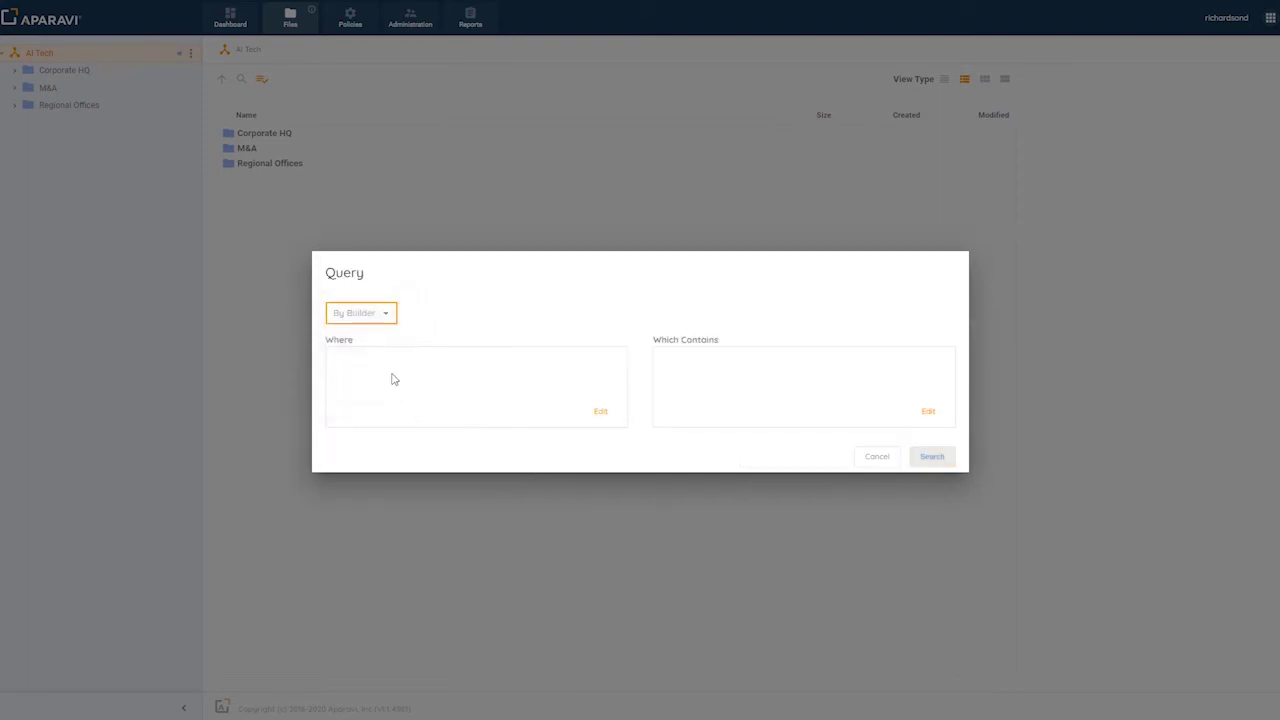
Step: Define a metadata condition where Classification Contains the U.S. Health Insurance Portability and Accountability Act (HIPAA) Policy
left_click(600, 412)
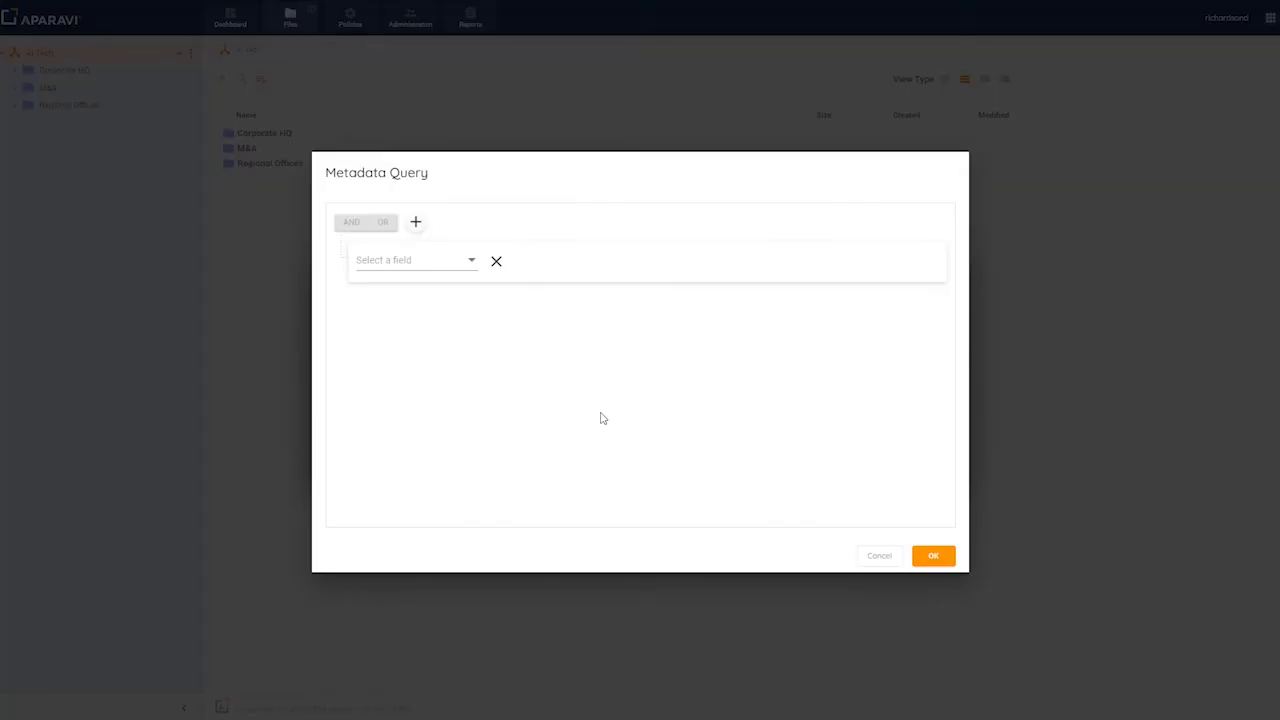
left_click(448, 268)
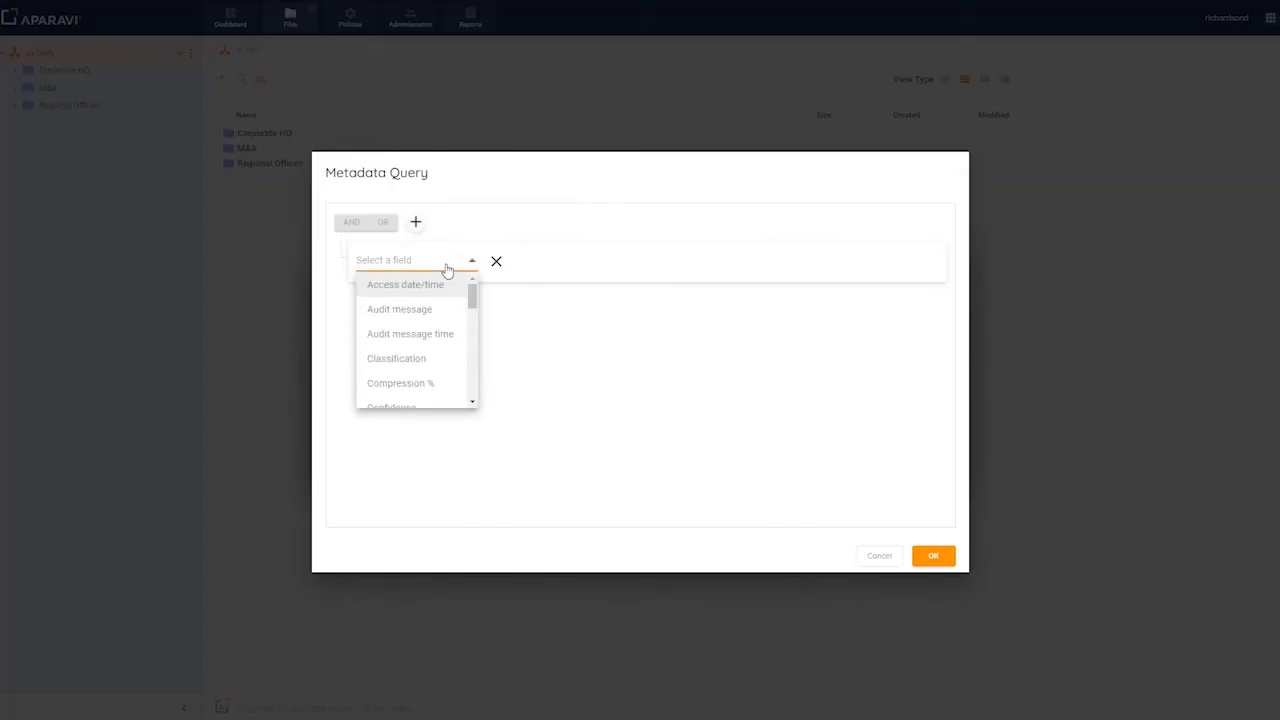
left_click(423, 360)
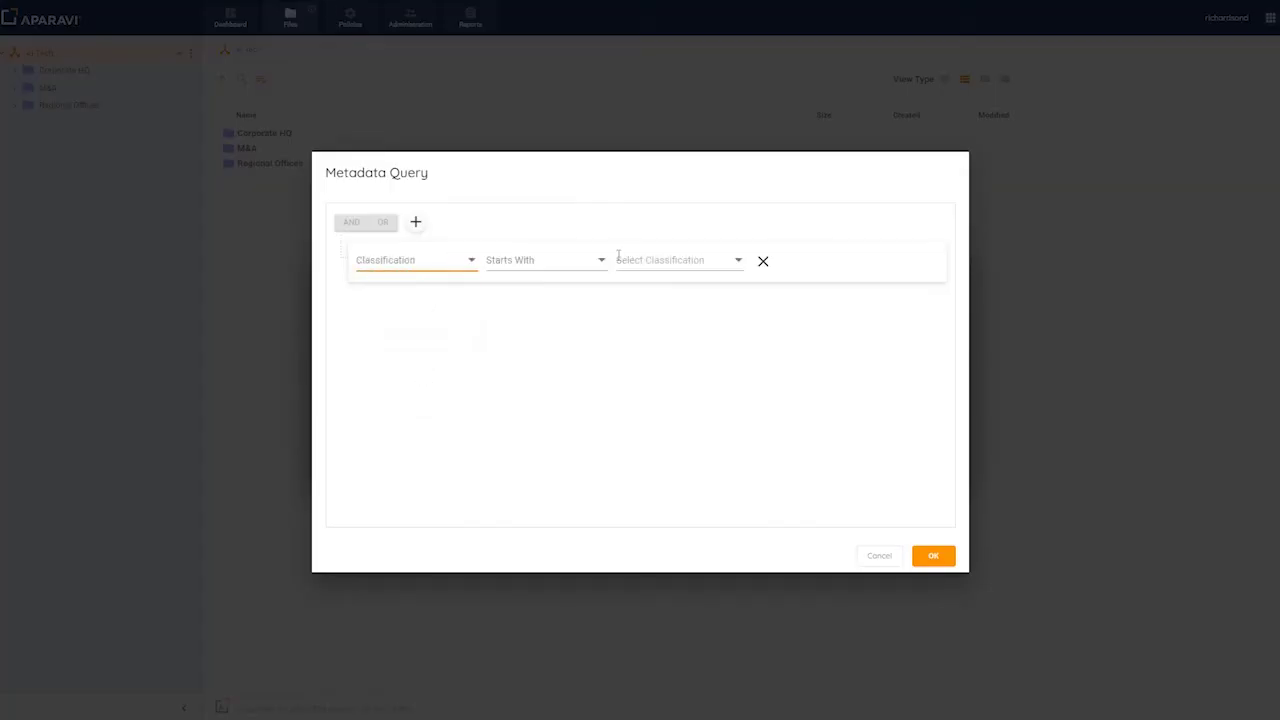
left_click(573, 264)
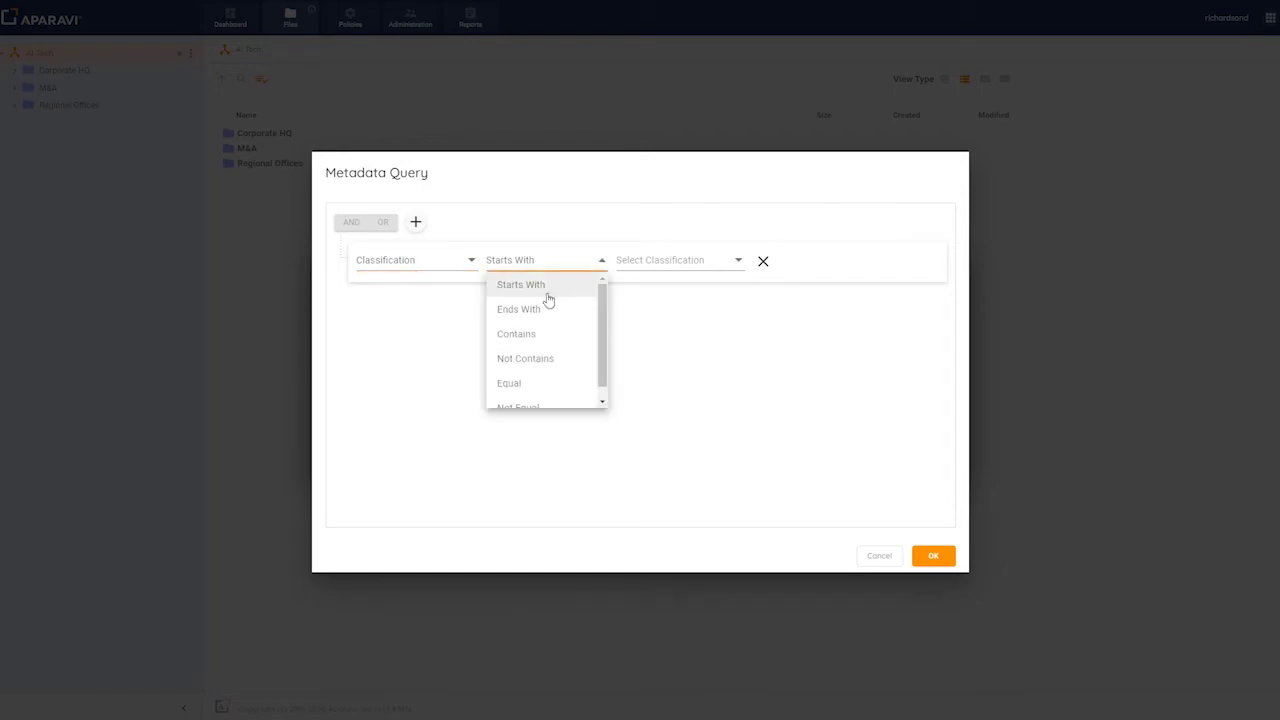
left_click(526, 336)
left_click(674, 260)
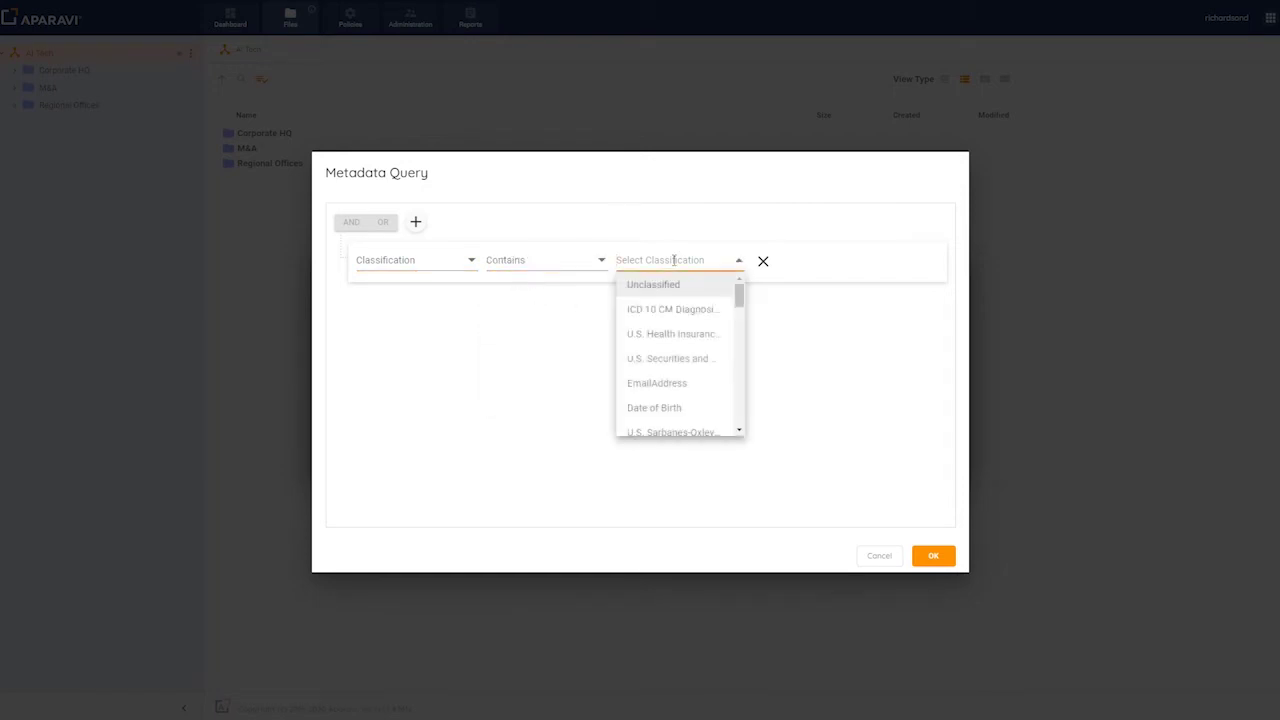
left_click(676, 333)
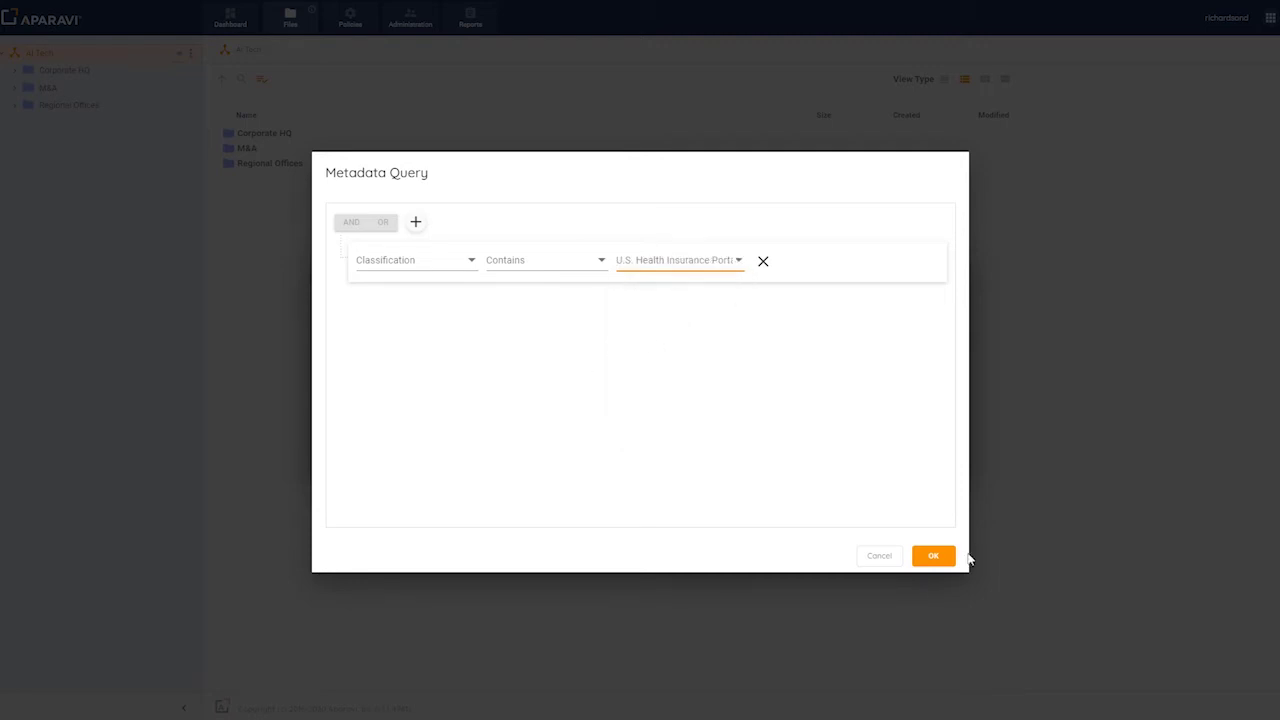
left_click(934, 556)
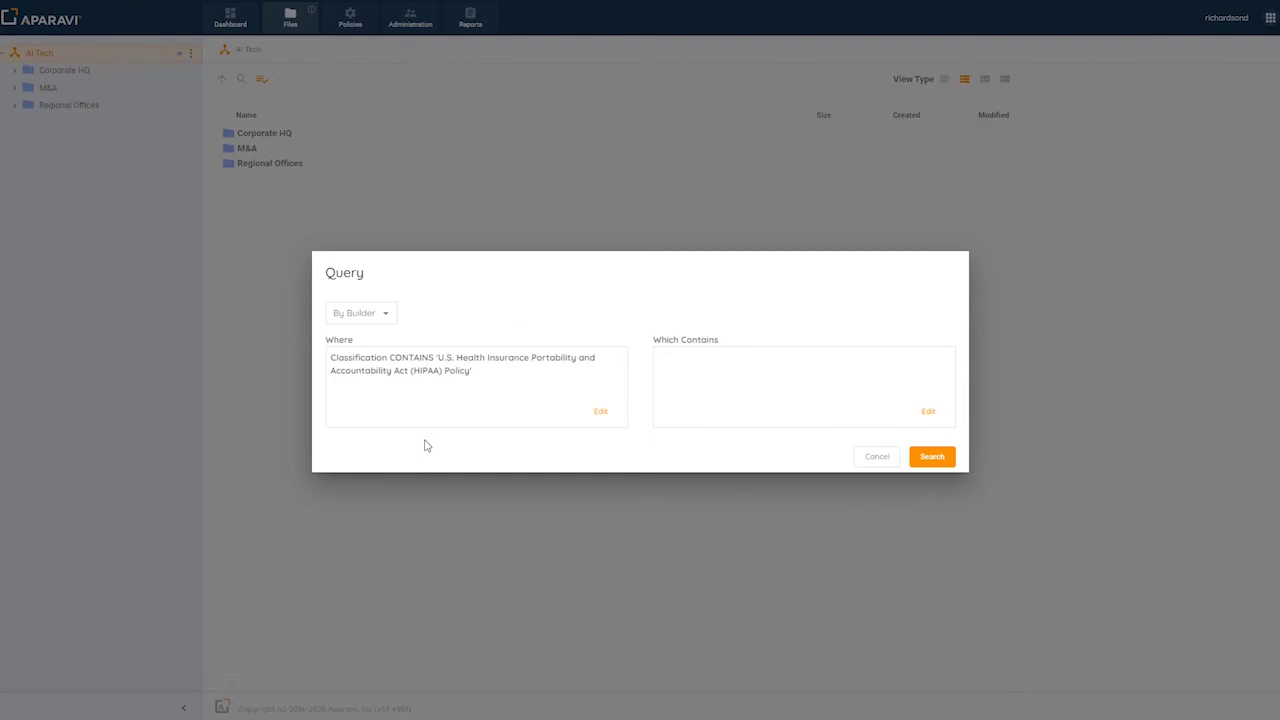
Step: Define a content condition with Context set to Any and a person's first name as the value, and run the search
left_click(931, 417)
left_click(460, 260)
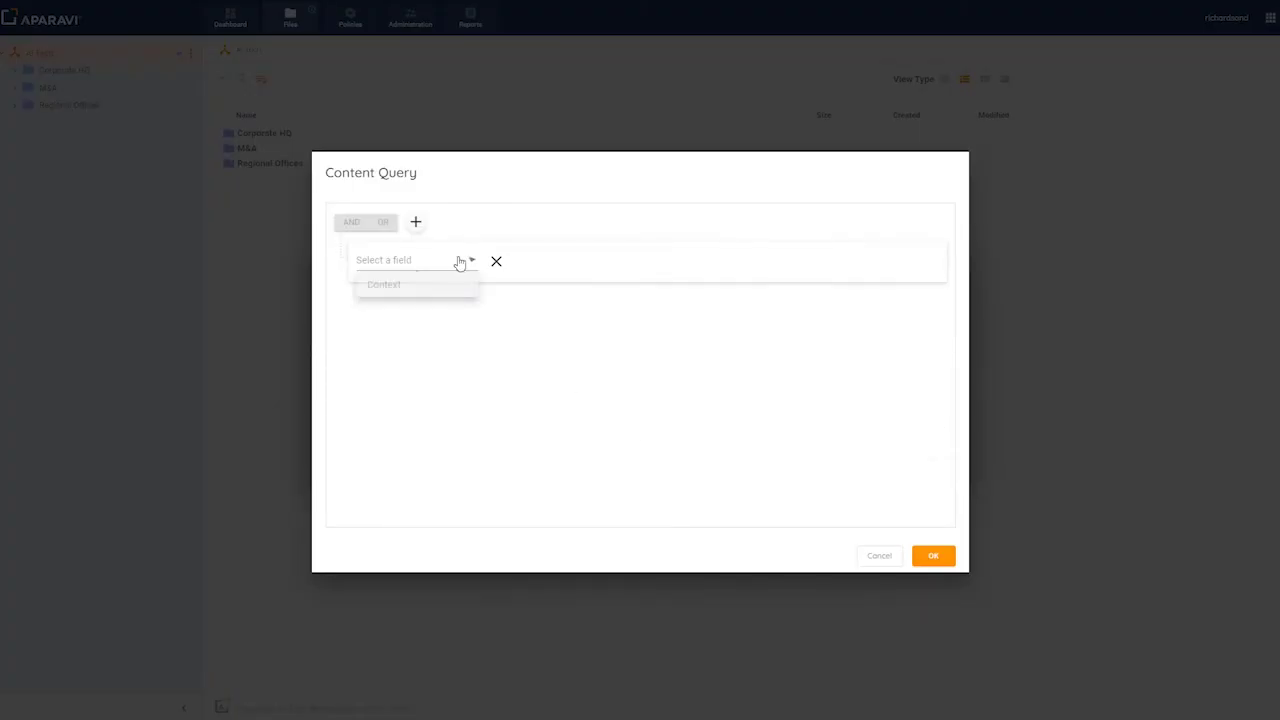
left_click(426, 292)
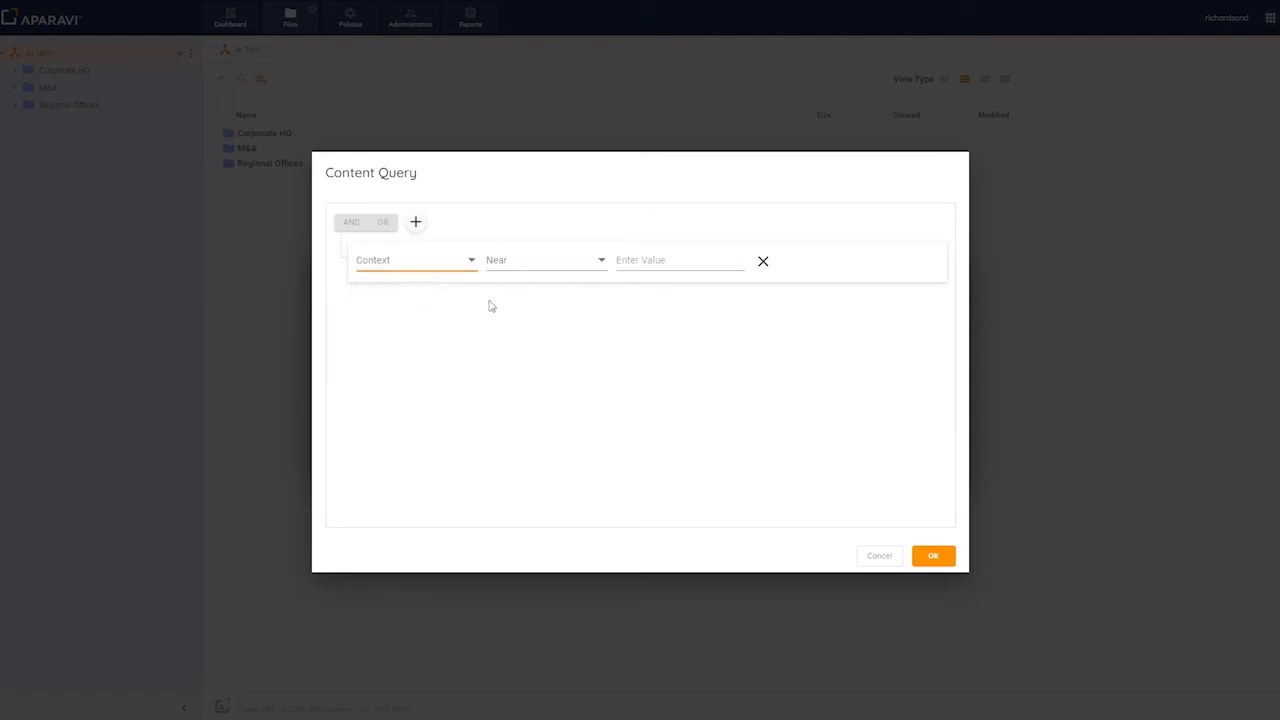
left_click(603, 266)
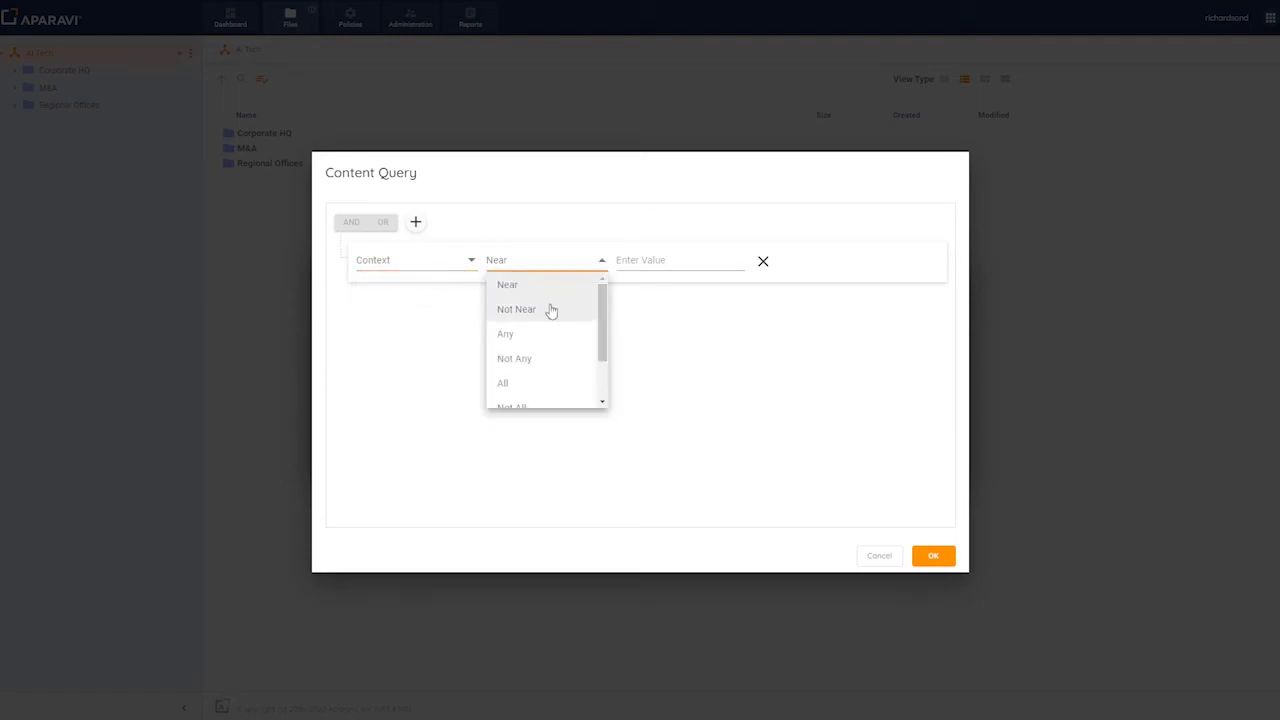
left_click(532, 335)
left_click(655, 265)
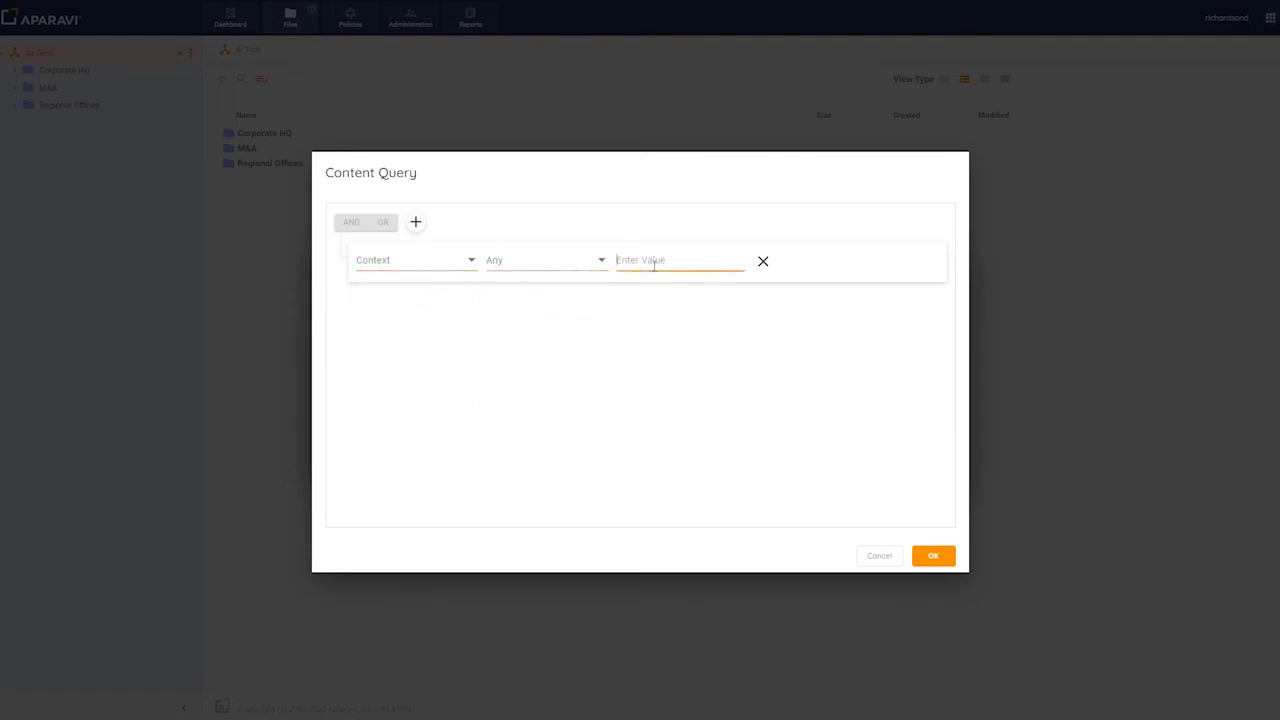
type("John")
left_click(930, 558)
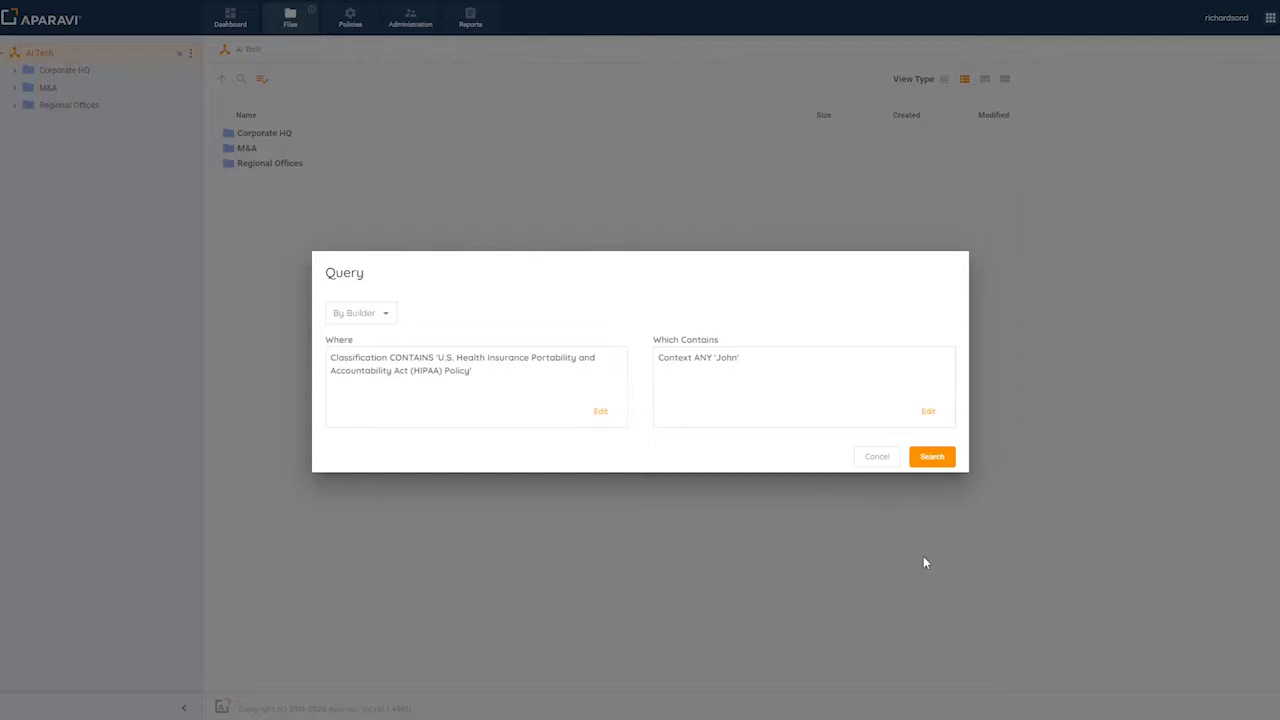
left_click(931, 457)
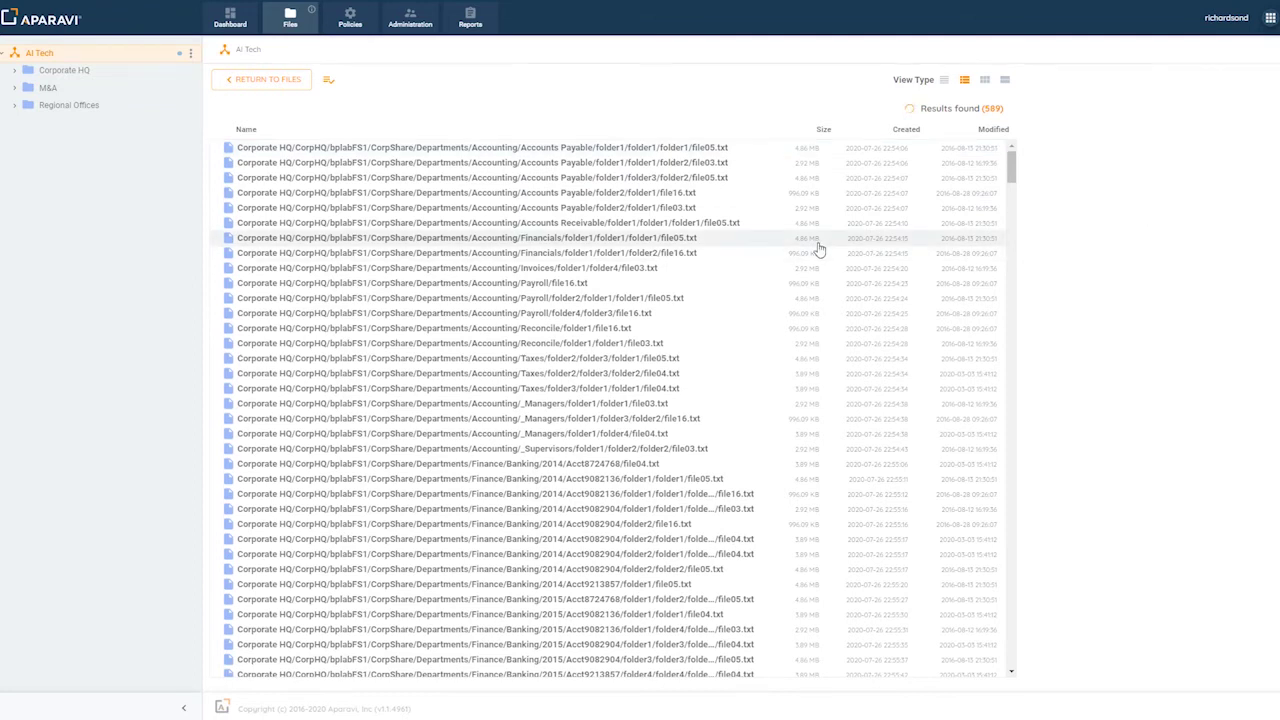
Step: Examine the classifications of file05.txt in Accounts Payable/folder1/folder1/folder1 and review the matched text of the results in the detailed view type
left_click(628, 150)
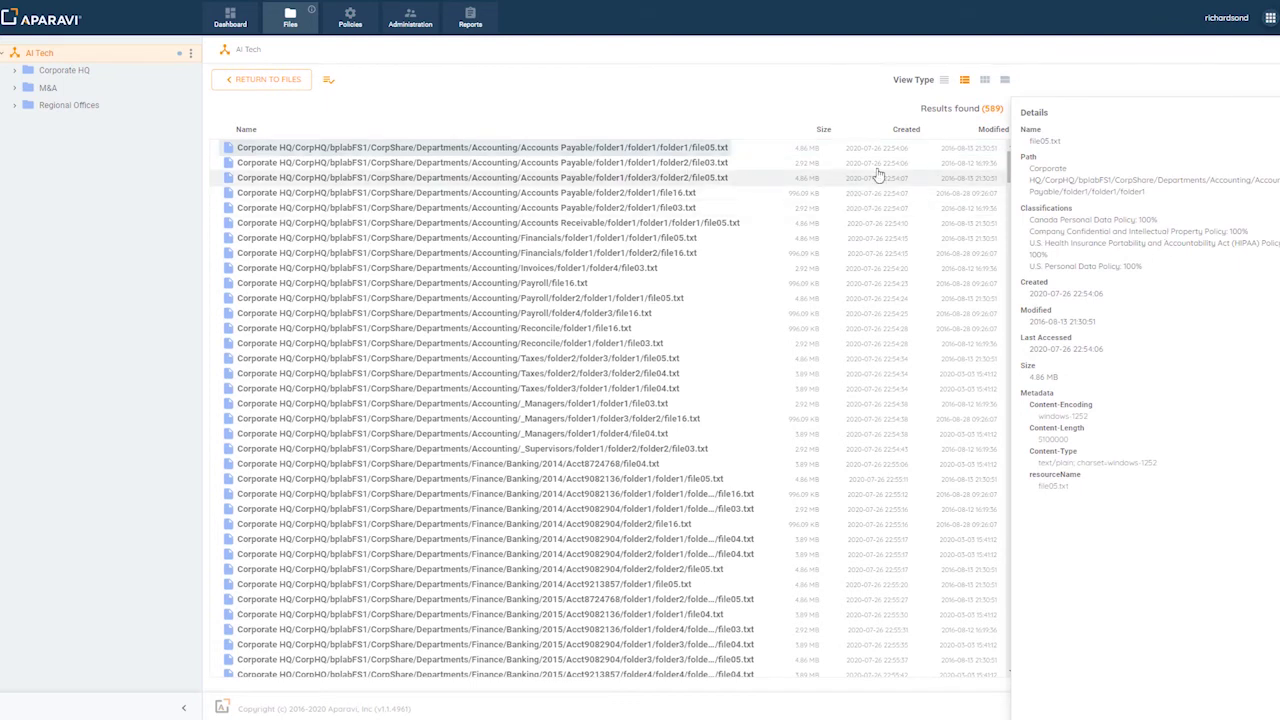
left_click(945, 80)
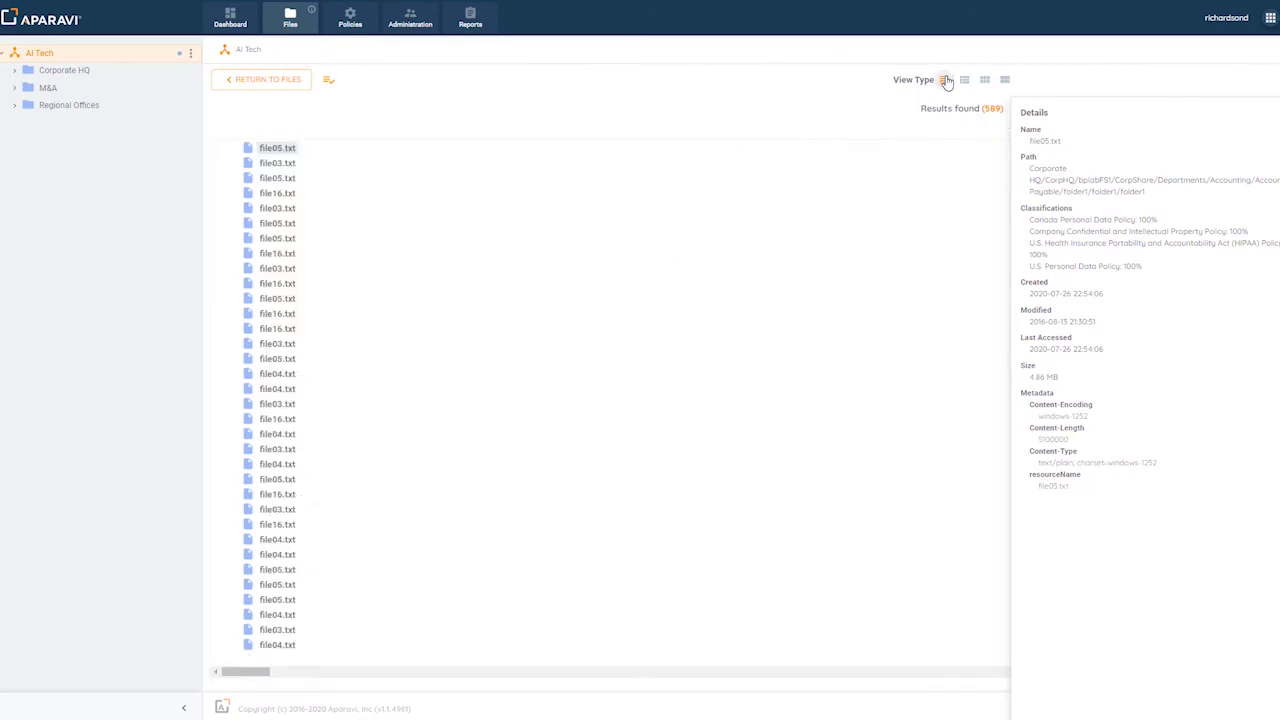
left_click(1005, 80)
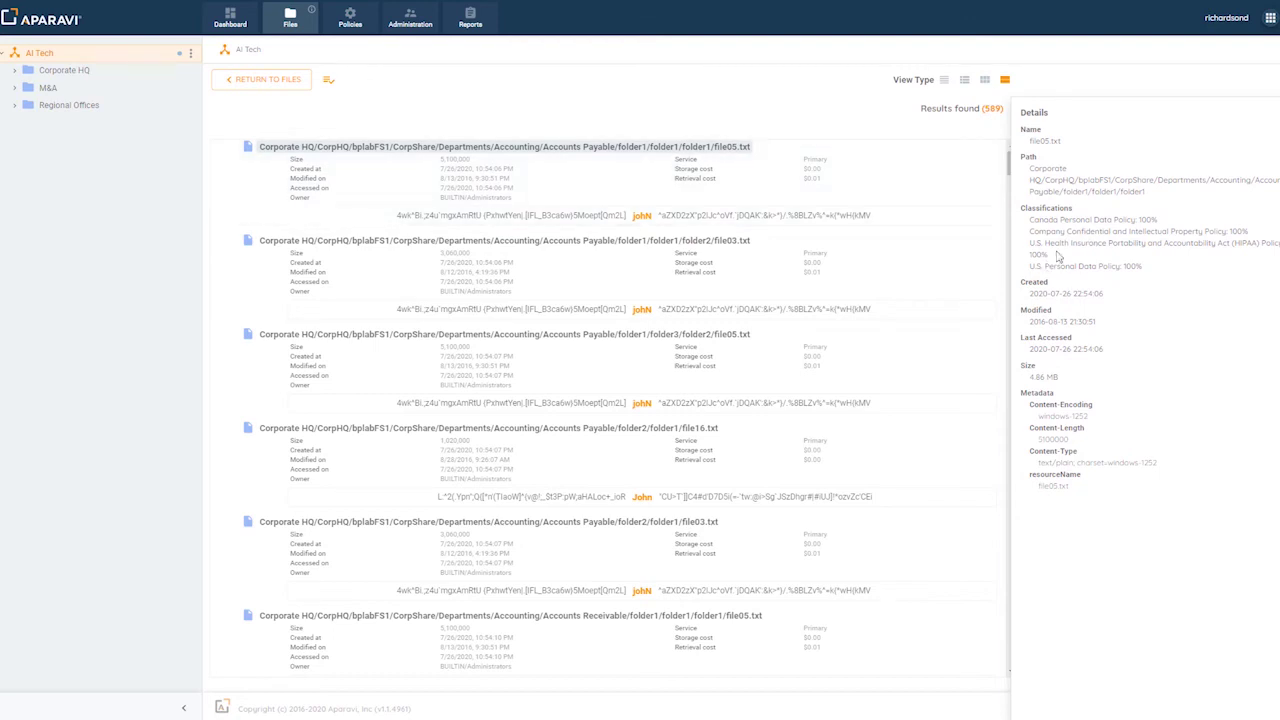
left_click_drag(1058, 256, 1015, 232)
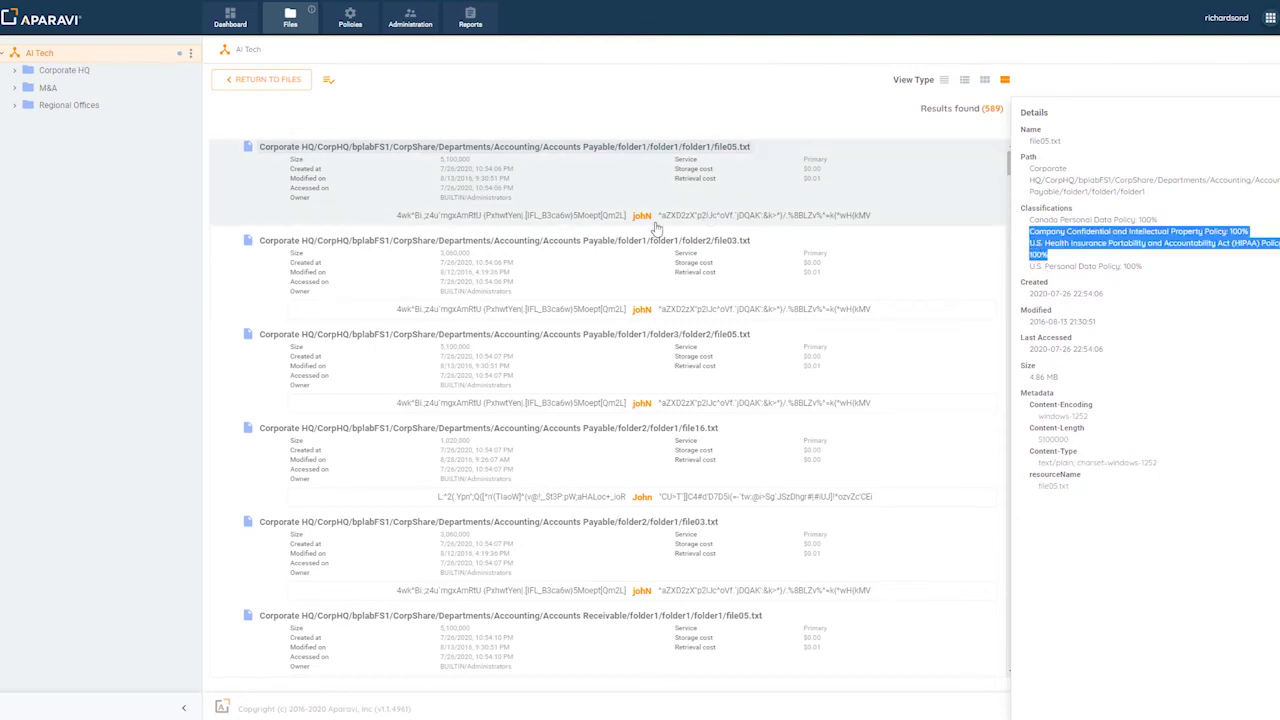
scroll(659, 425, "down", 3)
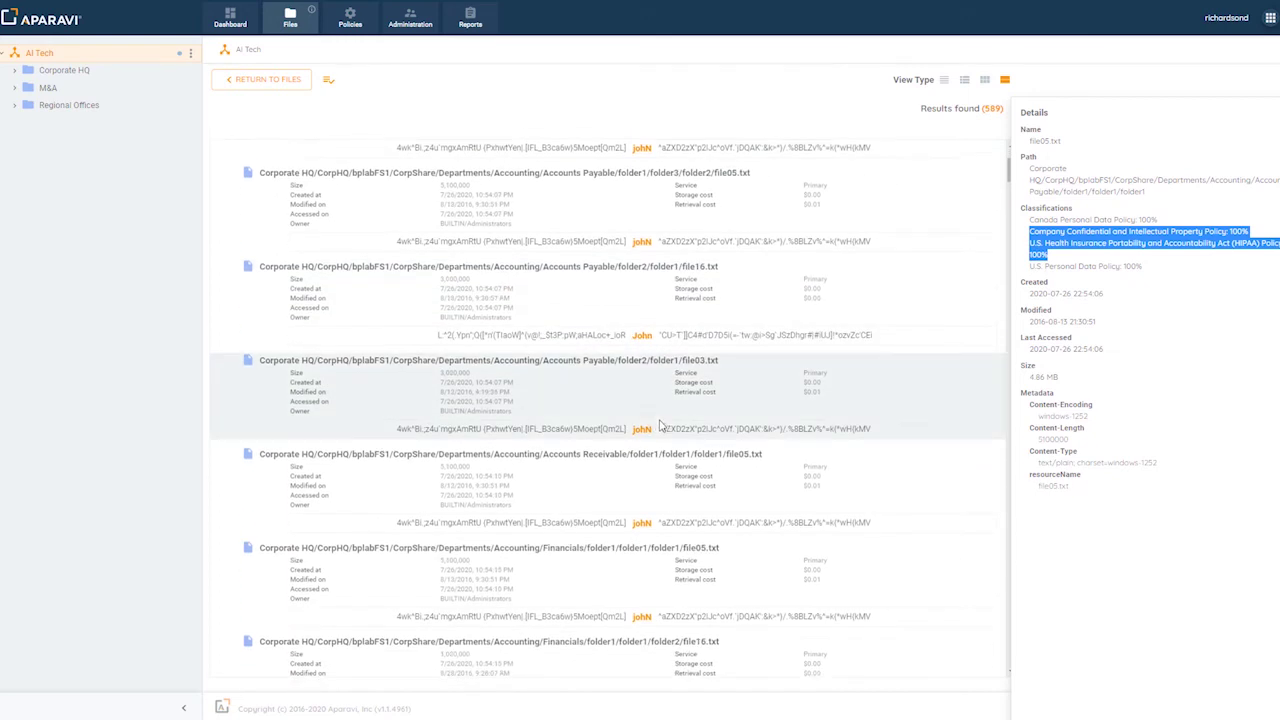
scroll(659, 425, "down", 4)
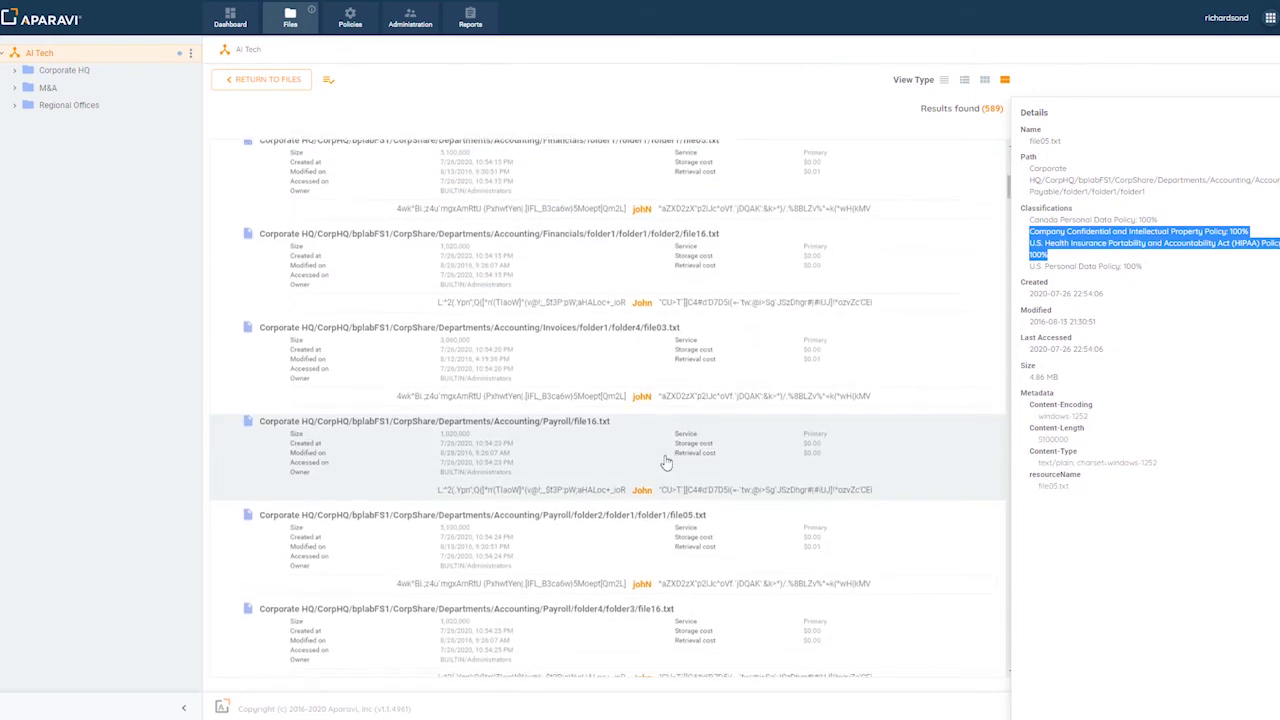
scroll(674, 492, "down", 2)
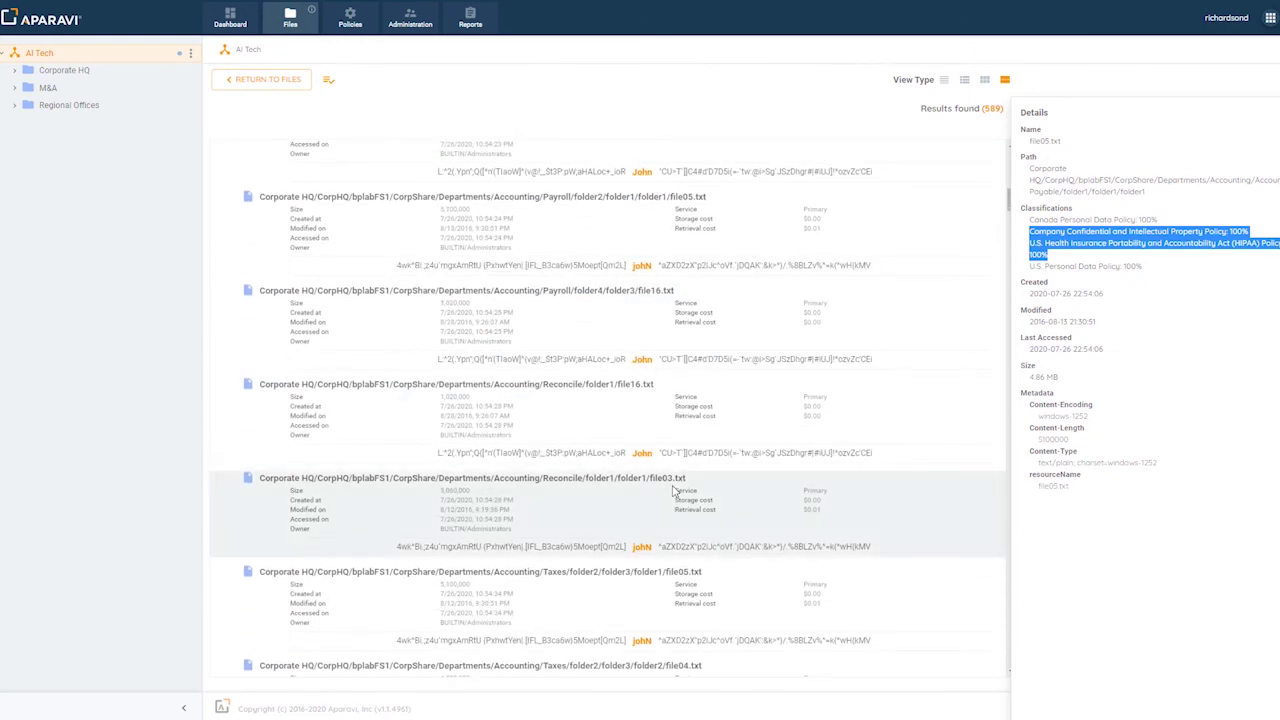
scroll(674, 492, "down", 3)
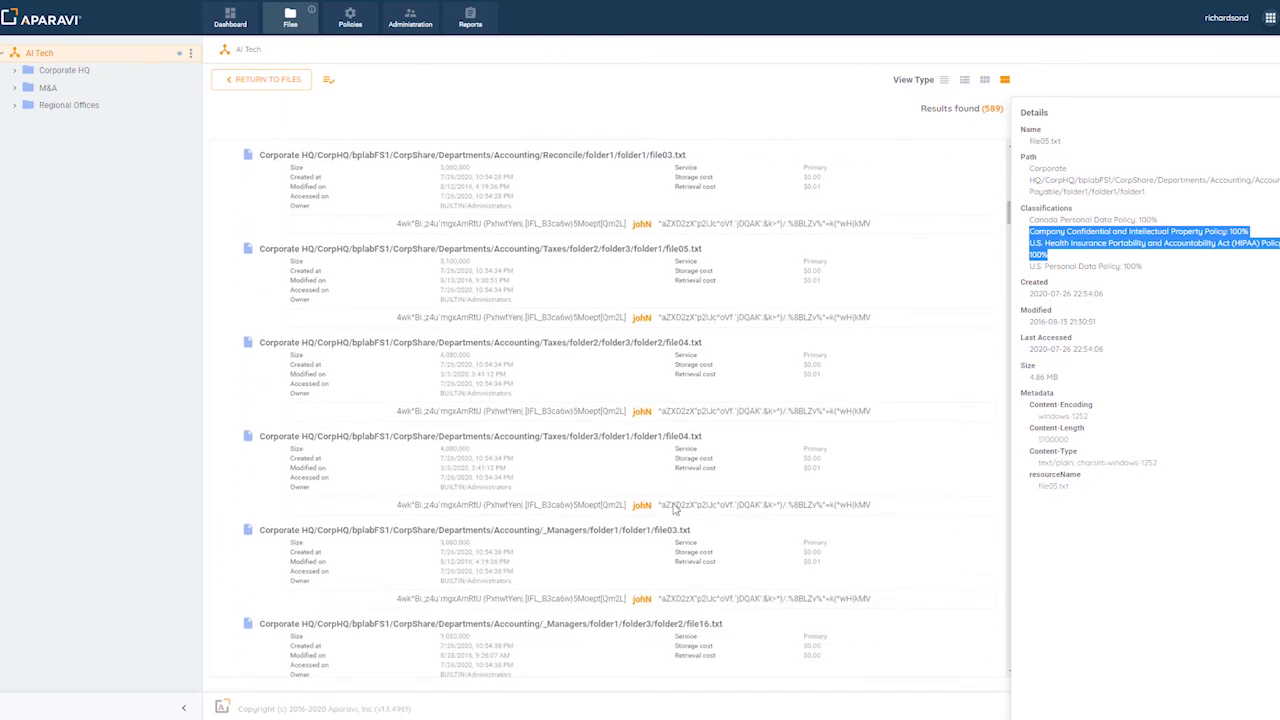
Step: Leave the search results and reopen the query on all AI Tech files
left_click(263, 84)
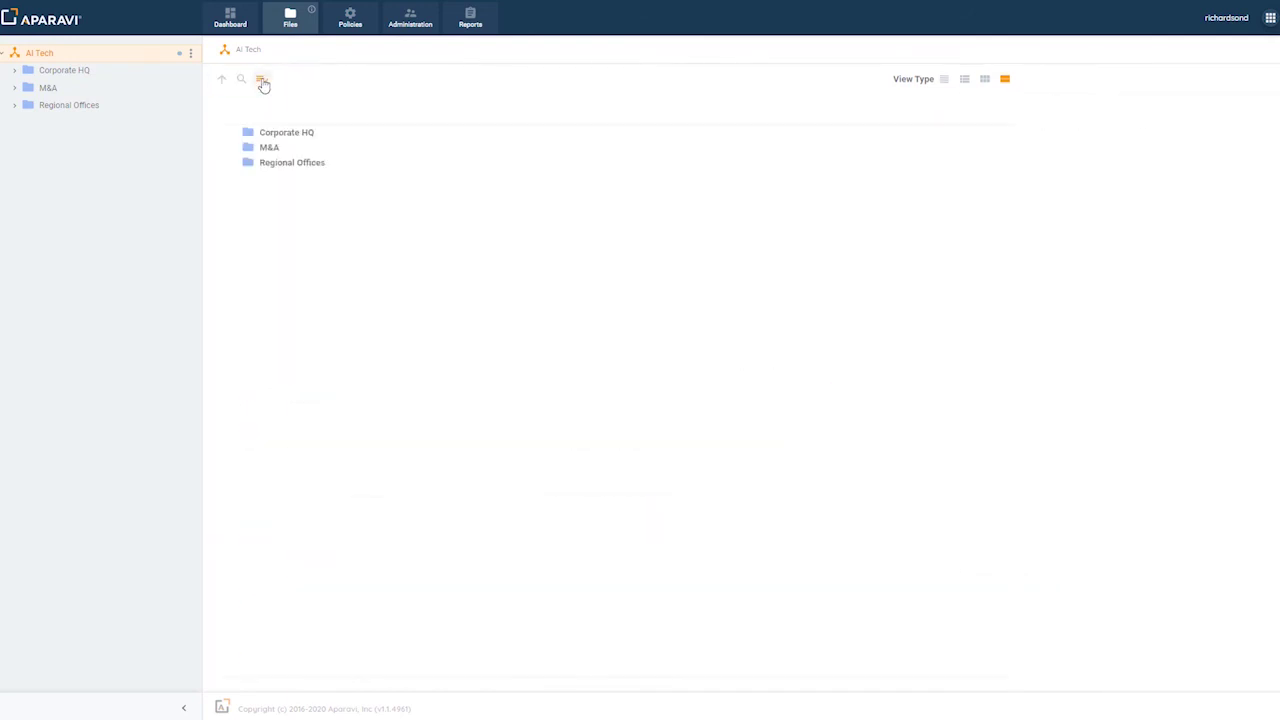
left_click(241, 80)
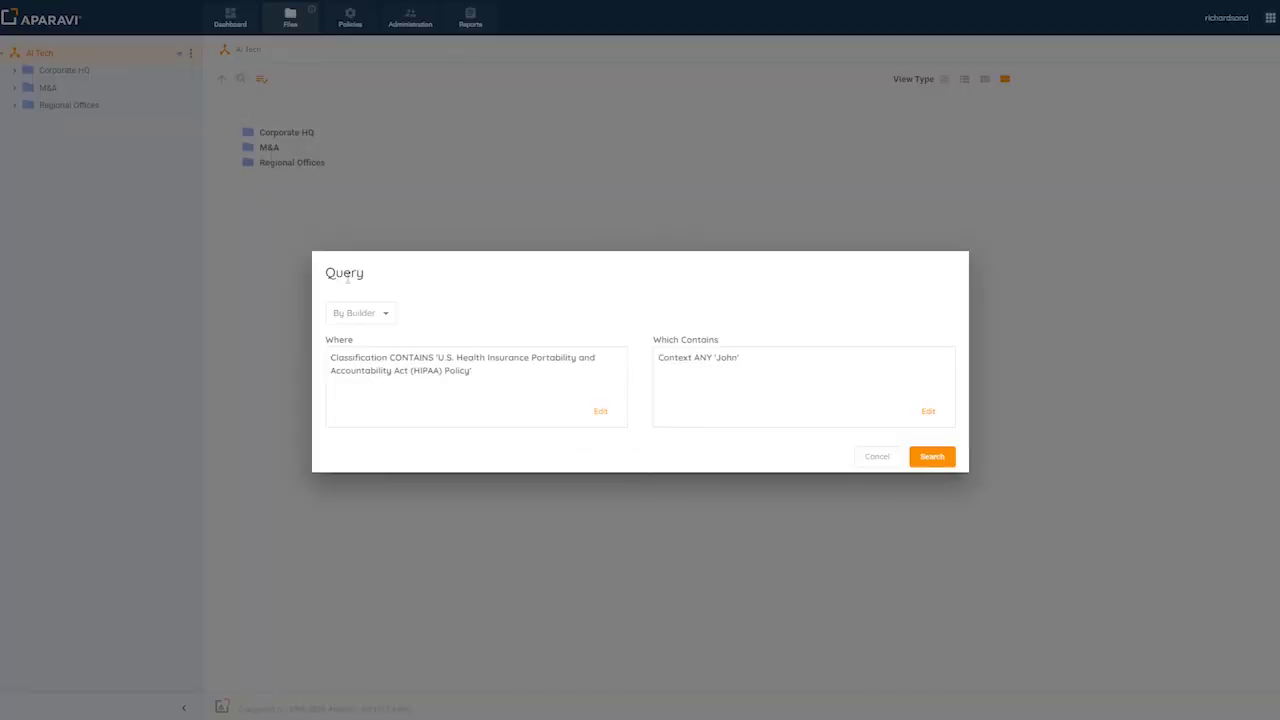